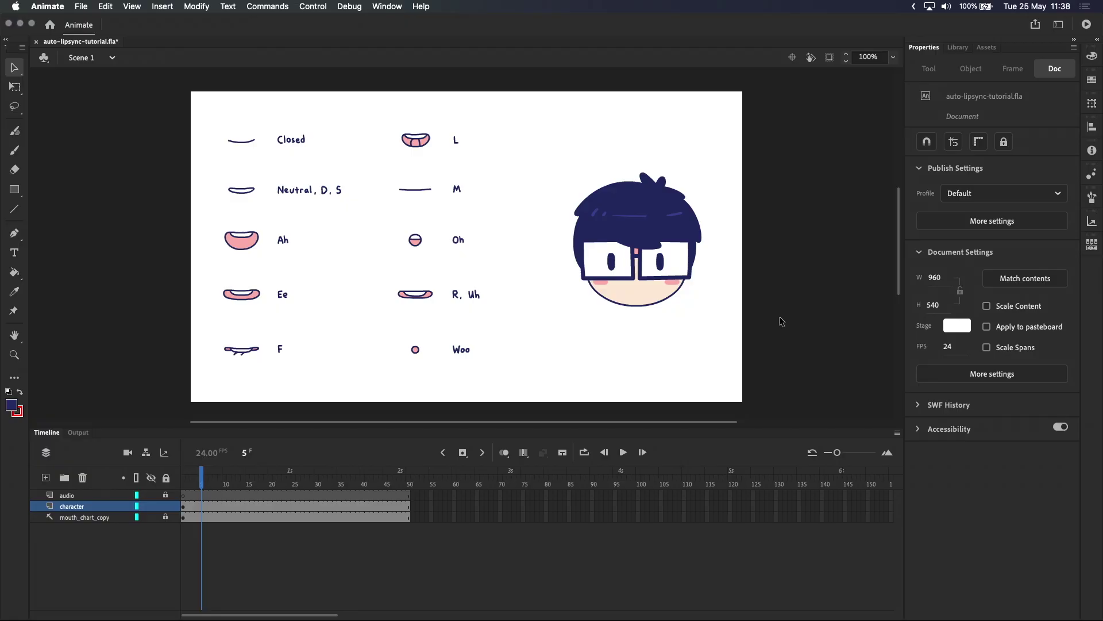
# Inside the head-tutorial symbol, attach auto-lipsync-sample.wav to the audio layer
pyautogui.doubleClick(670, 261)
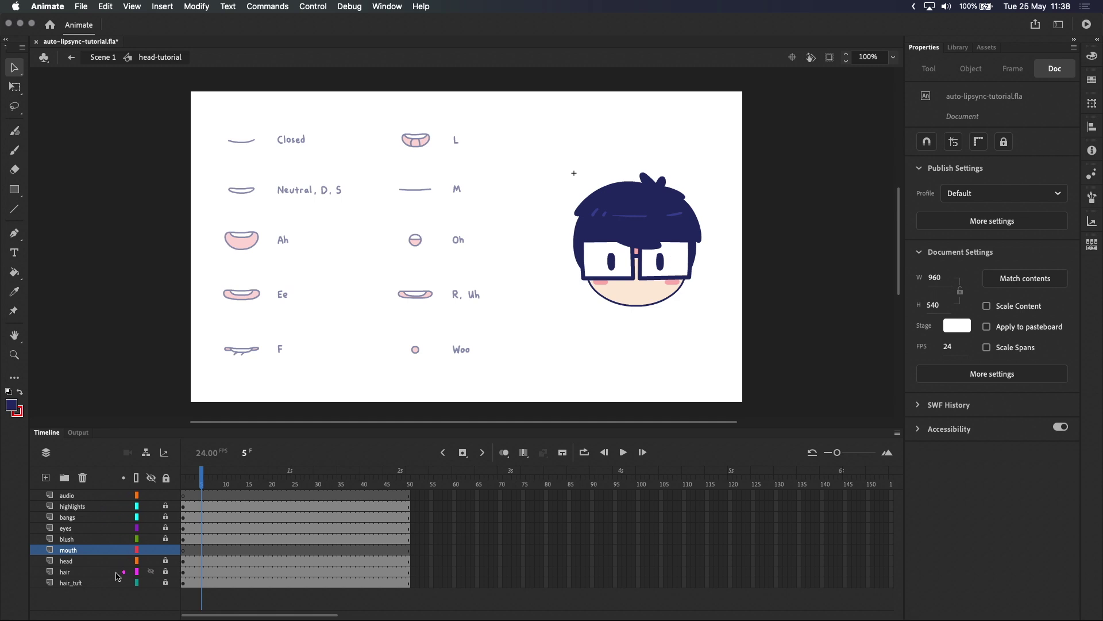
pyautogui.click(101, 493)
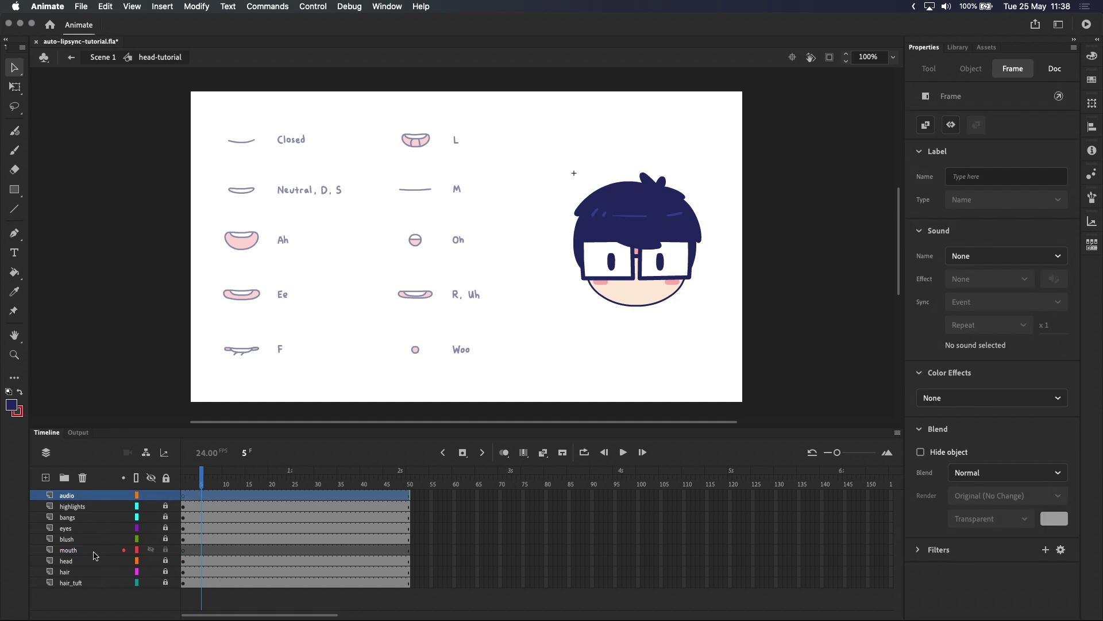
pyautogui.click(95, 551)
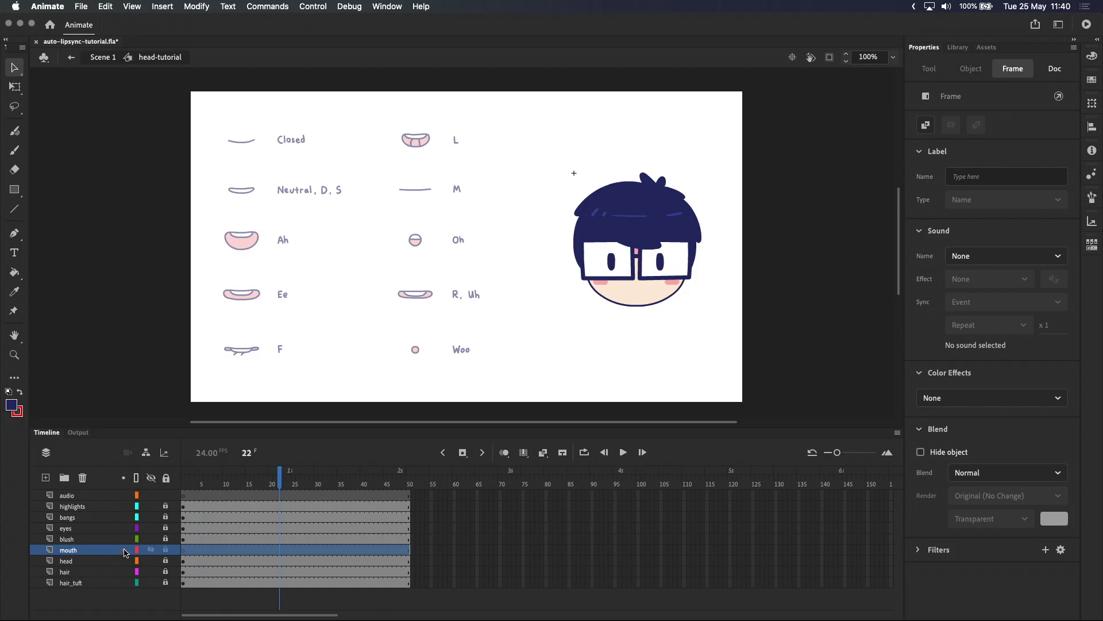
pyautogui.click(279, 495)
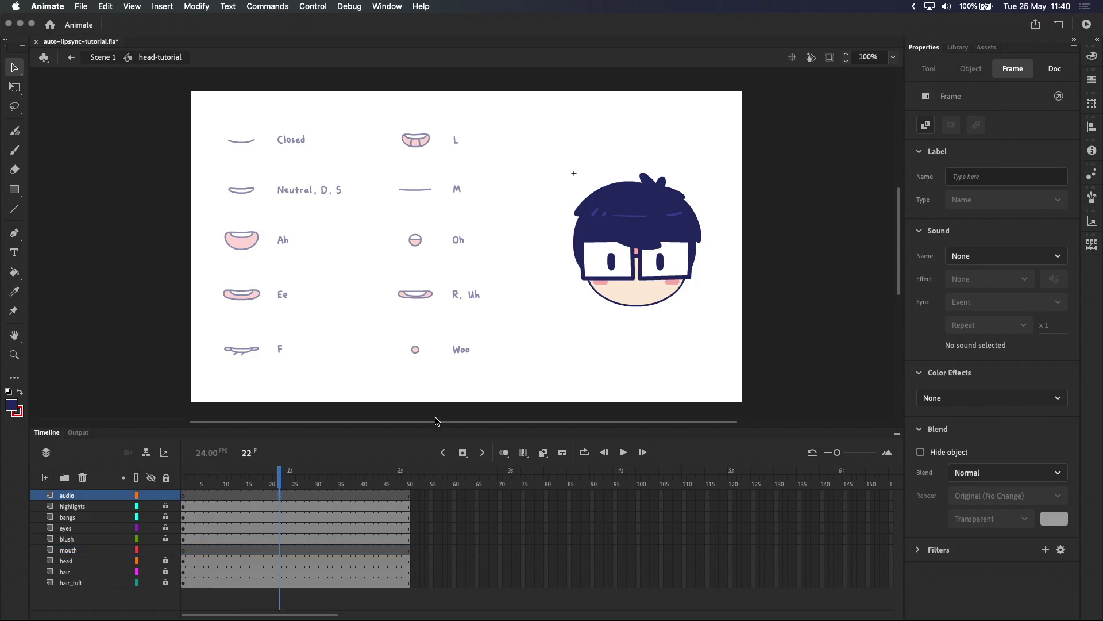
pyautogui.click(958, 255)
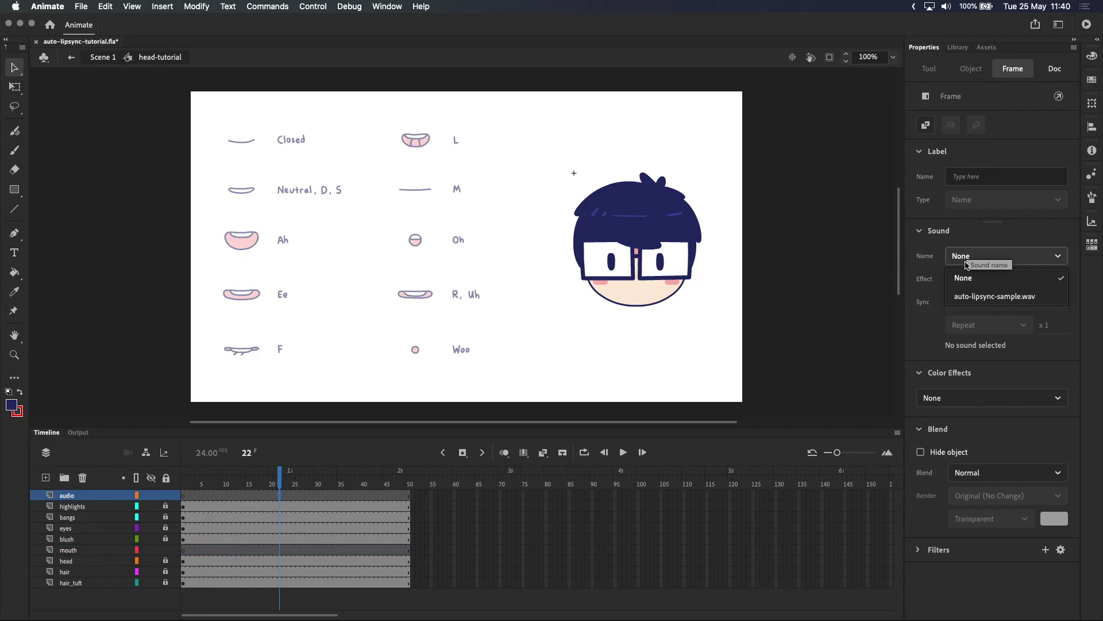
pyautogui.click(983, 296)
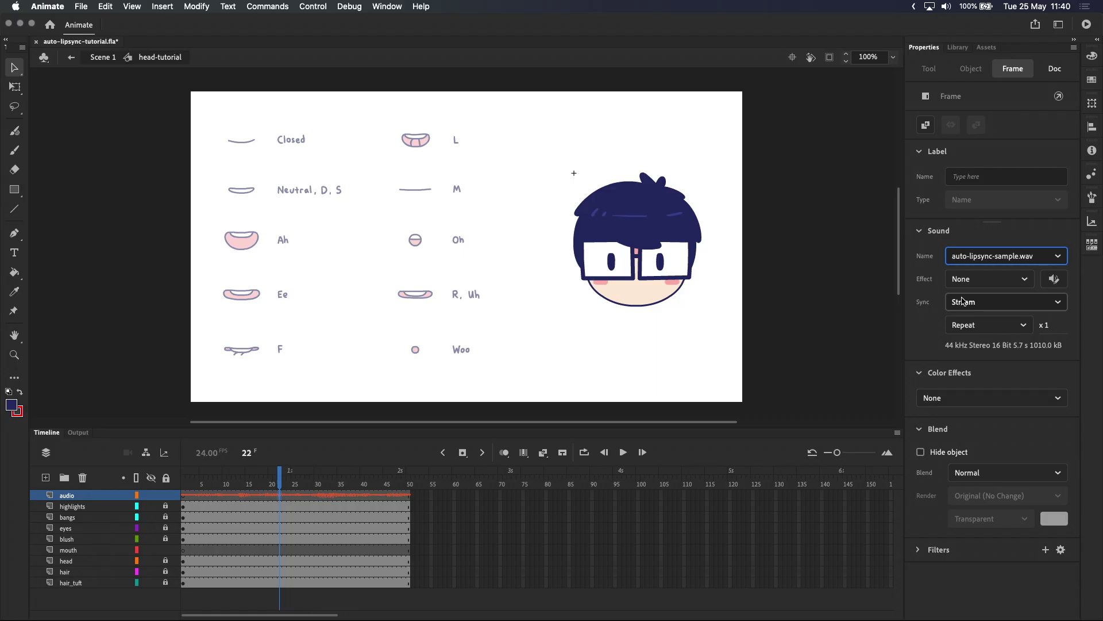
# Extend every layer to about frame 138, removing frames past the audio's end, and hide the audio layer
pyautogui.click(440, 495)
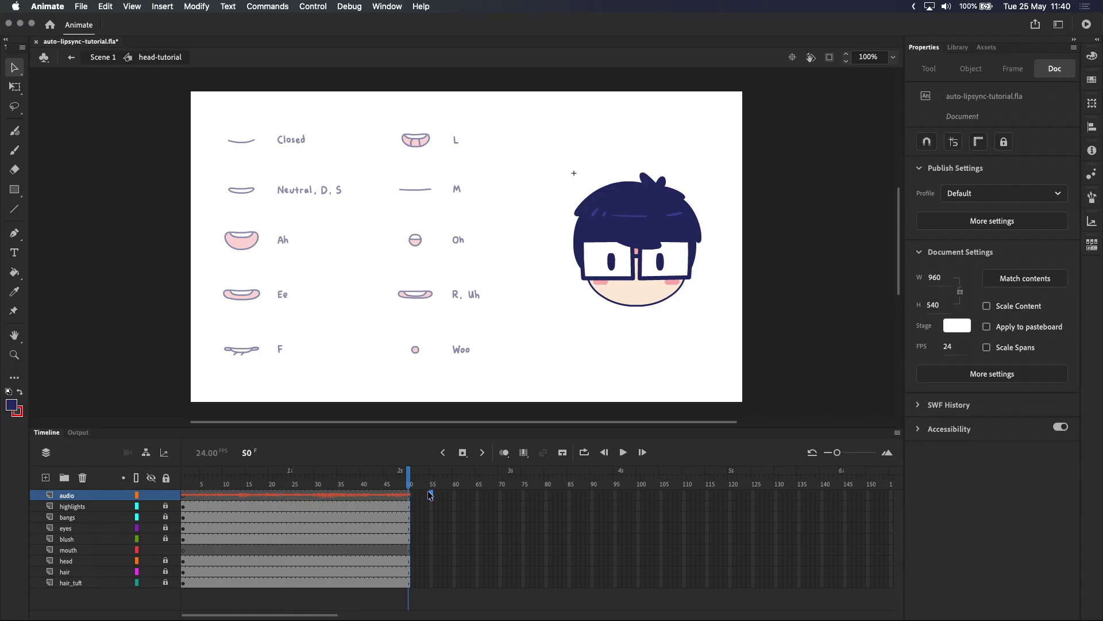
pyautogui.moveTo(451, 497); pyautogui.dragTo(872, 583)
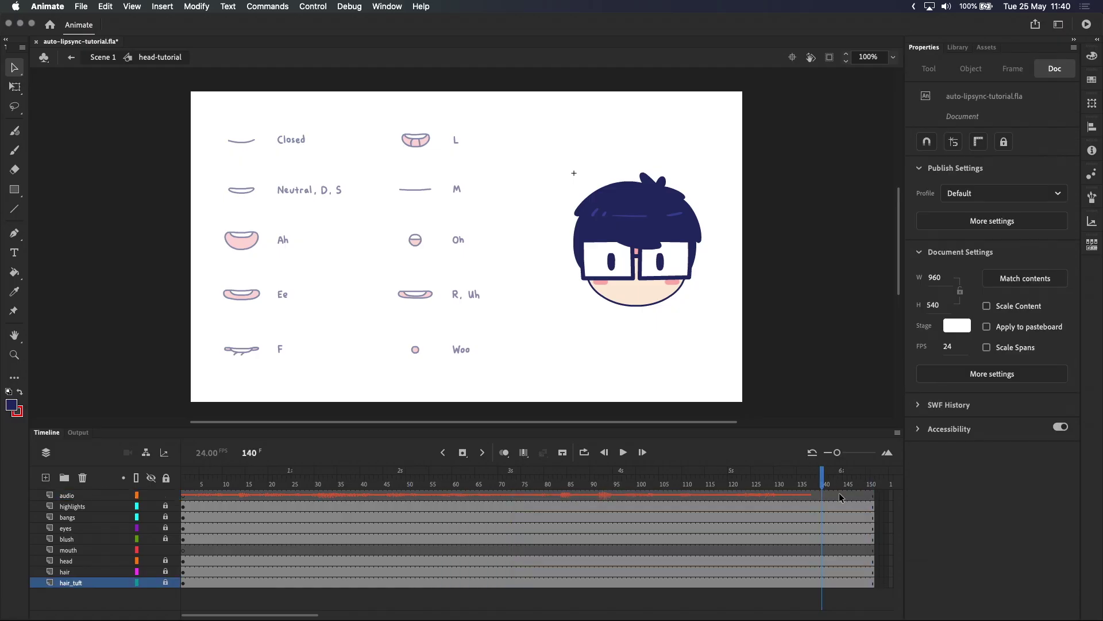
pyautogui.click(822, 483)
pyautogui.moveTo(818, 498); pyautogui.dragTo(876, 578)
pyautogui.hotkey('shift', 'F5')
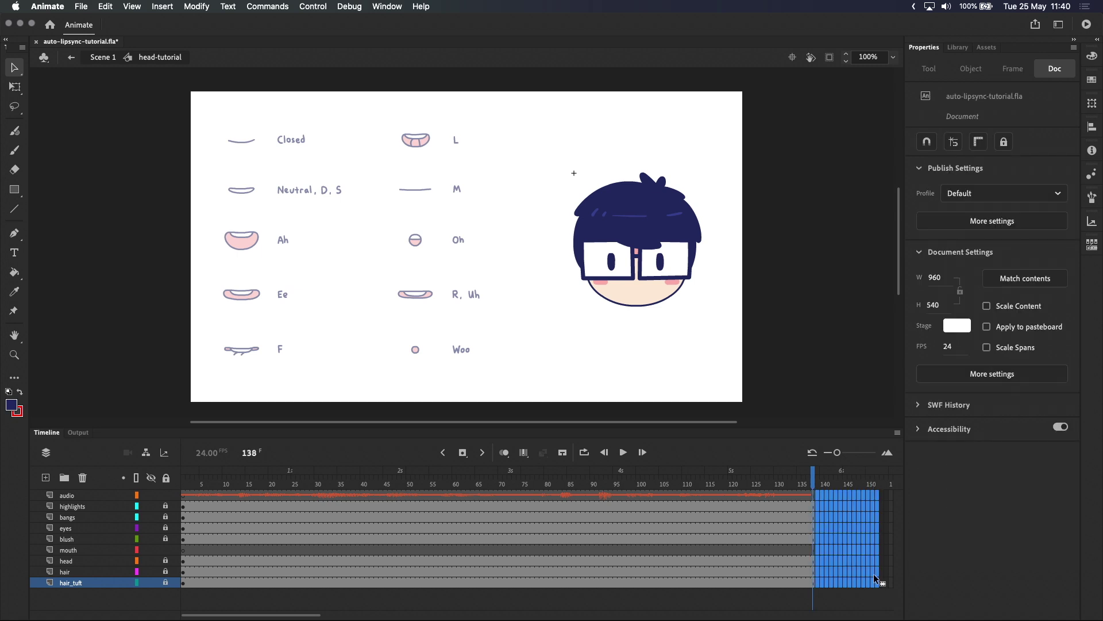
pyautogui.moveTo(811, 534); pyautogui.dragTo(596, 539)
pyautogui.click(151, 495)
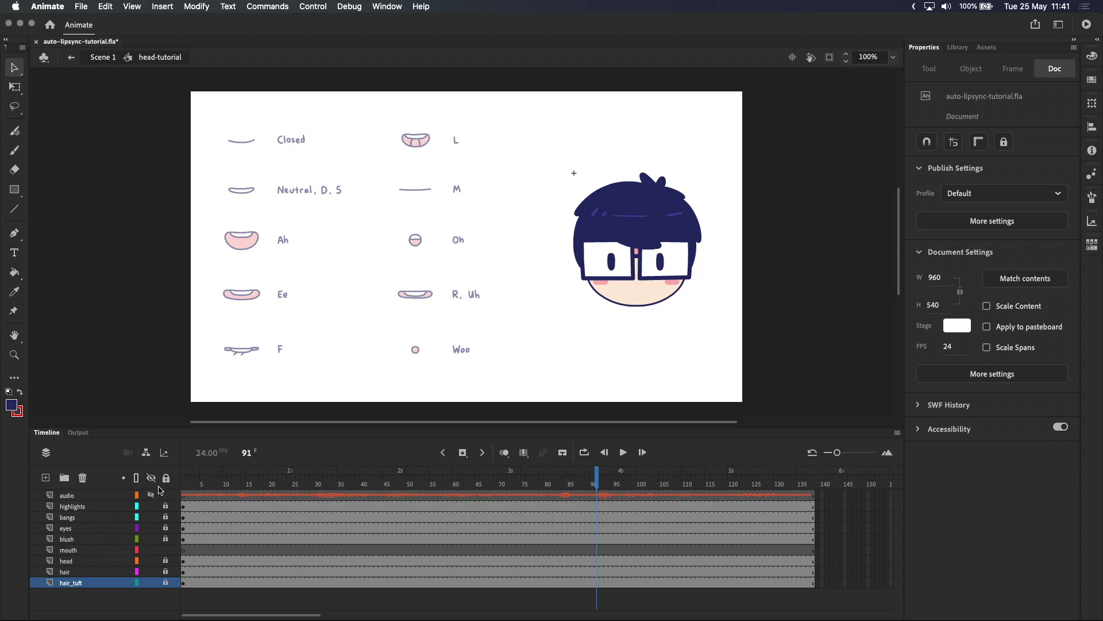
# Convert the mouth shape on the face into a Graphic symbol named 'mouth'
pyautogui.click(187, 549)
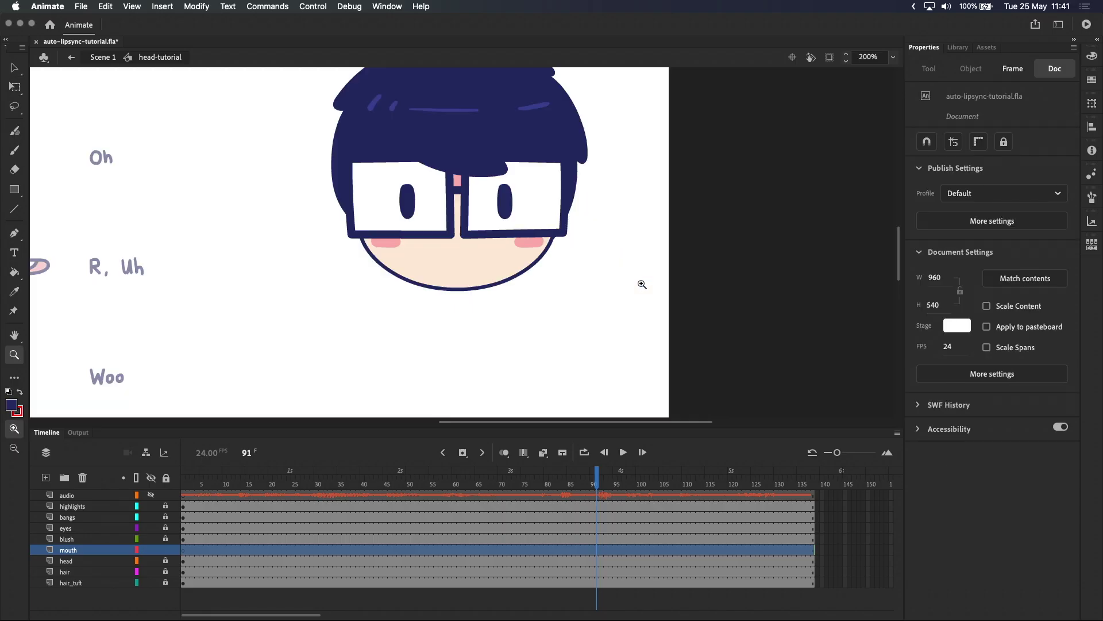
pyautogui.press('k')
pyautogui.press('v')
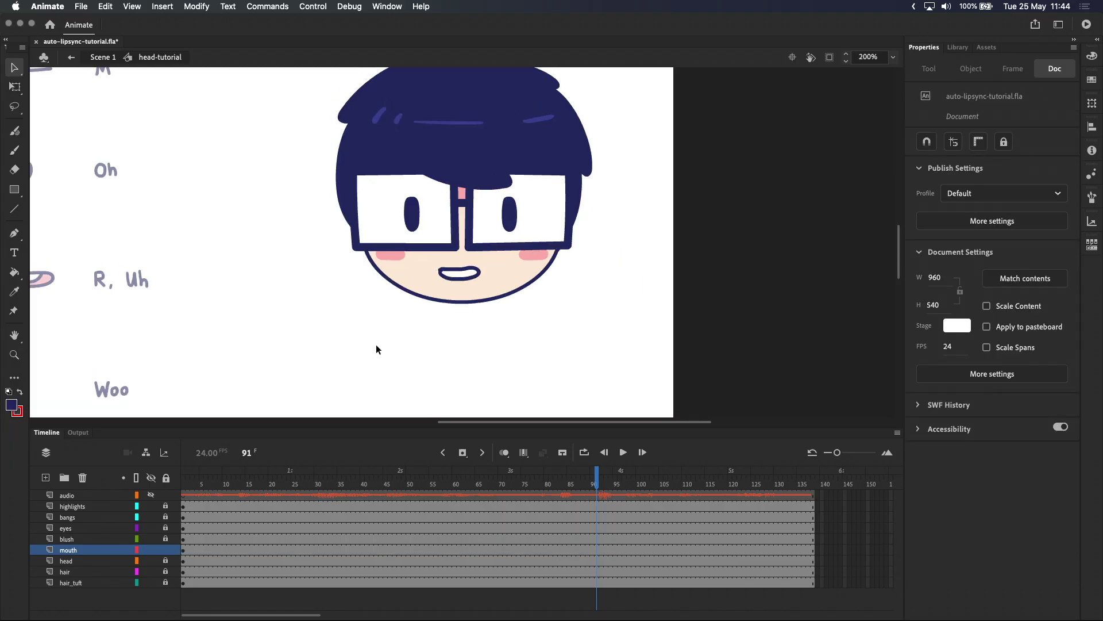
pyautogui.click(463, 273)
pyautogui.doubleClick(466, 276)
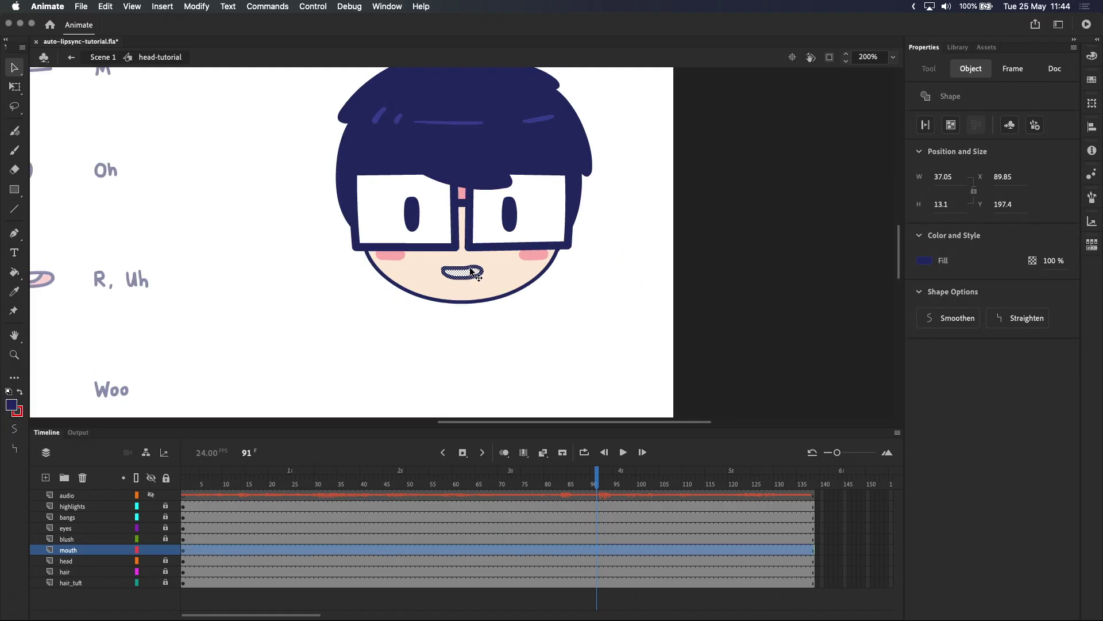
pyautogui.rightClick(467, 270)
pyautogui.click(537, 553)
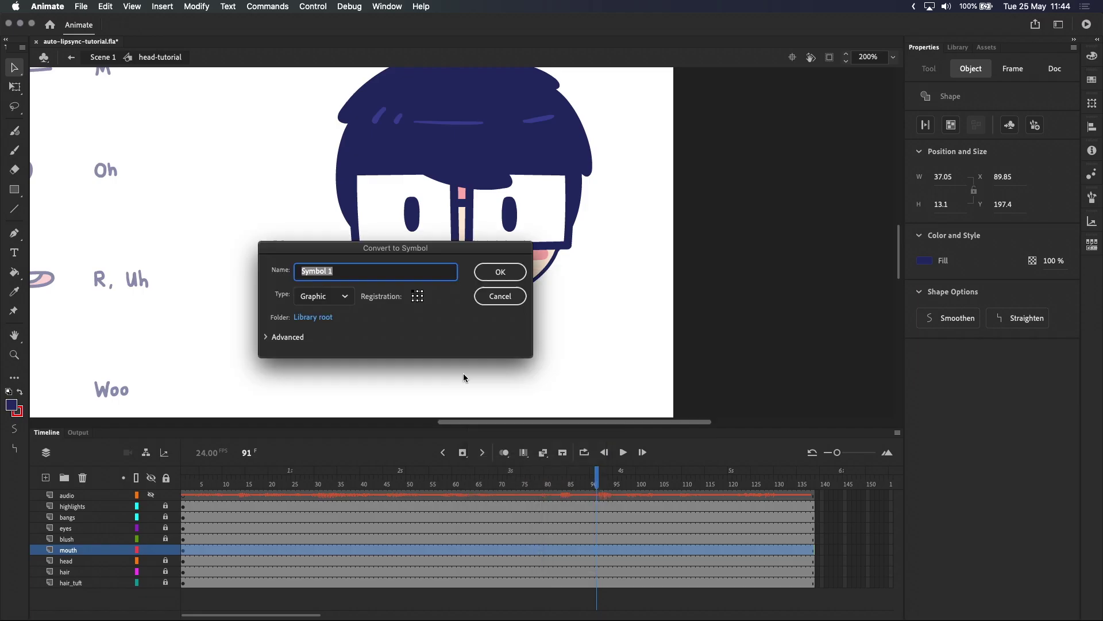
pyautogui.write('mouth')
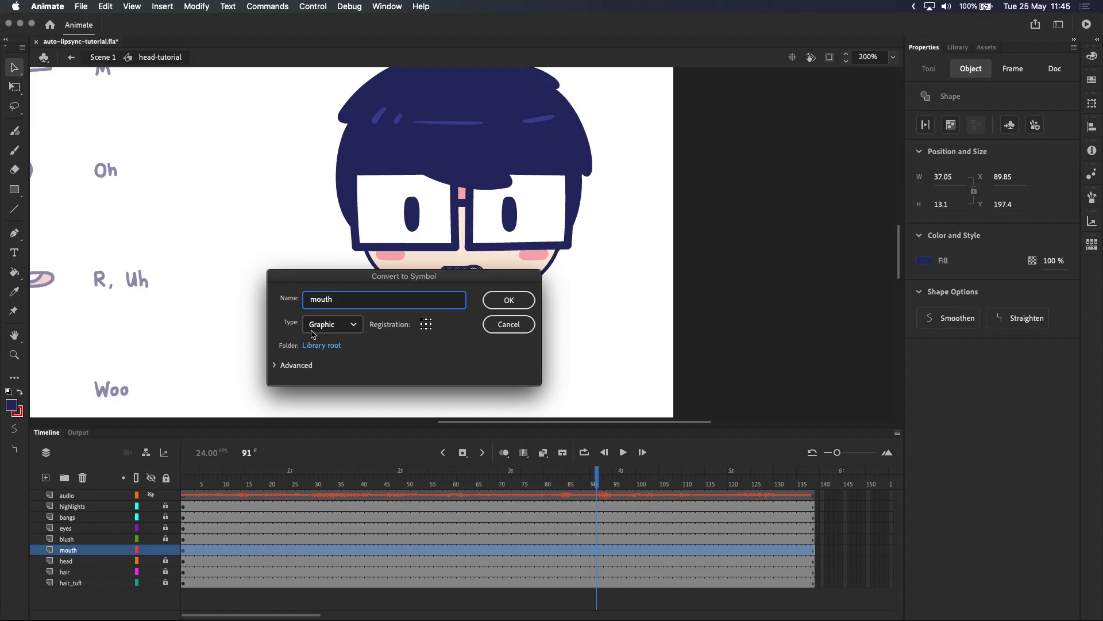
pyautogui.click(509, 300)
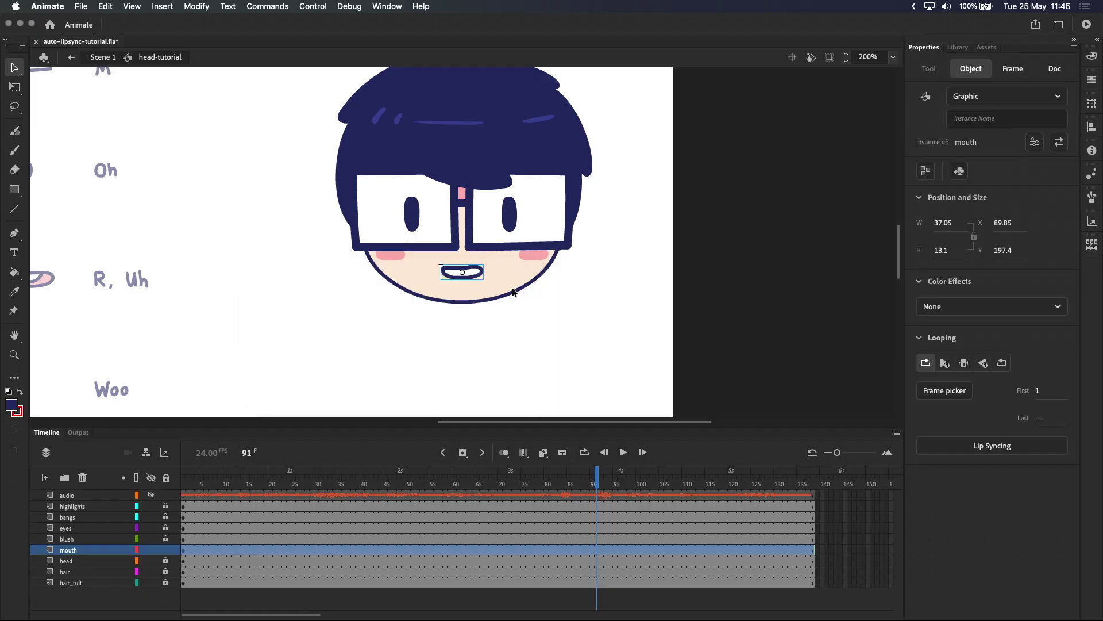
# Set the mouth instance's looping to Play single frame, then preview the Lip Syncing dialog and cancel it
pyautogui.click(968, 362)
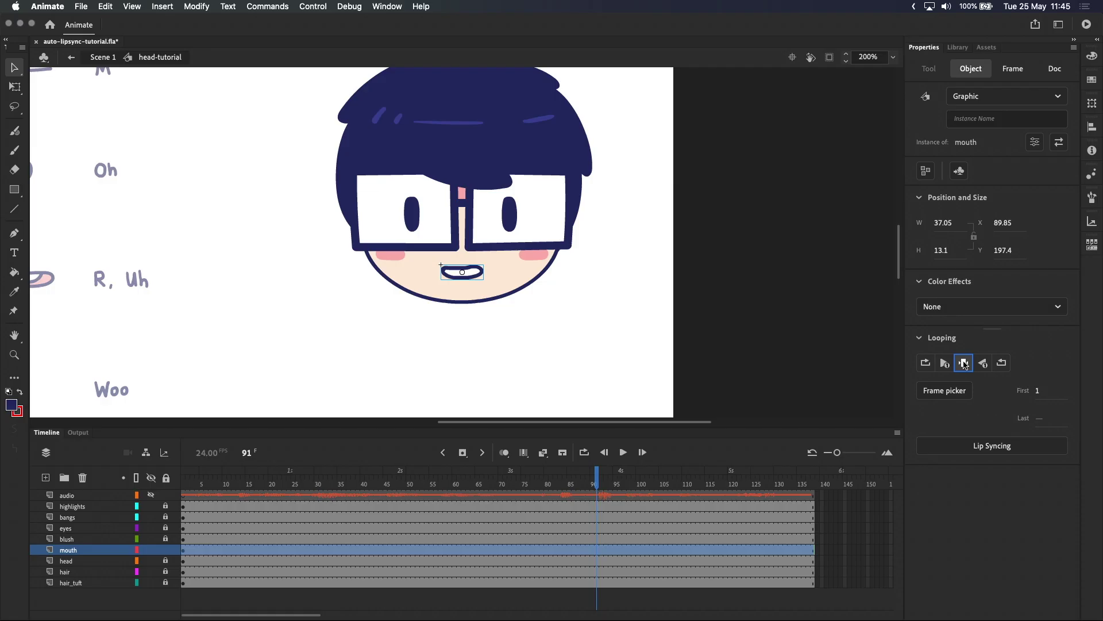
pyautogui.click(452, 275)
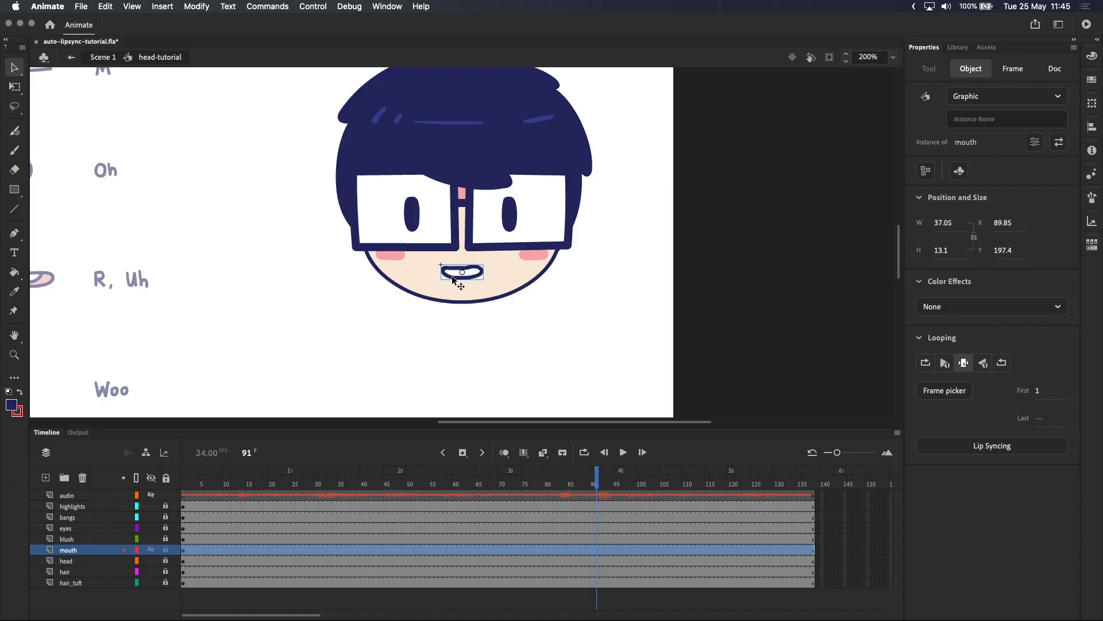
pyautogui.click(980, 448)
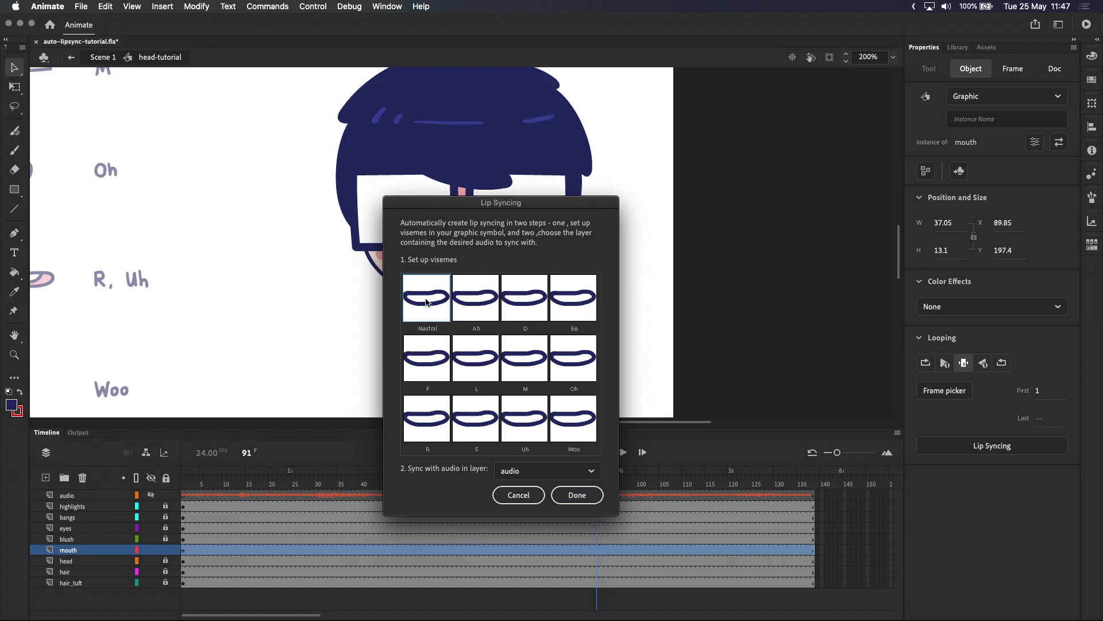
pyautogui.click(425, 302)
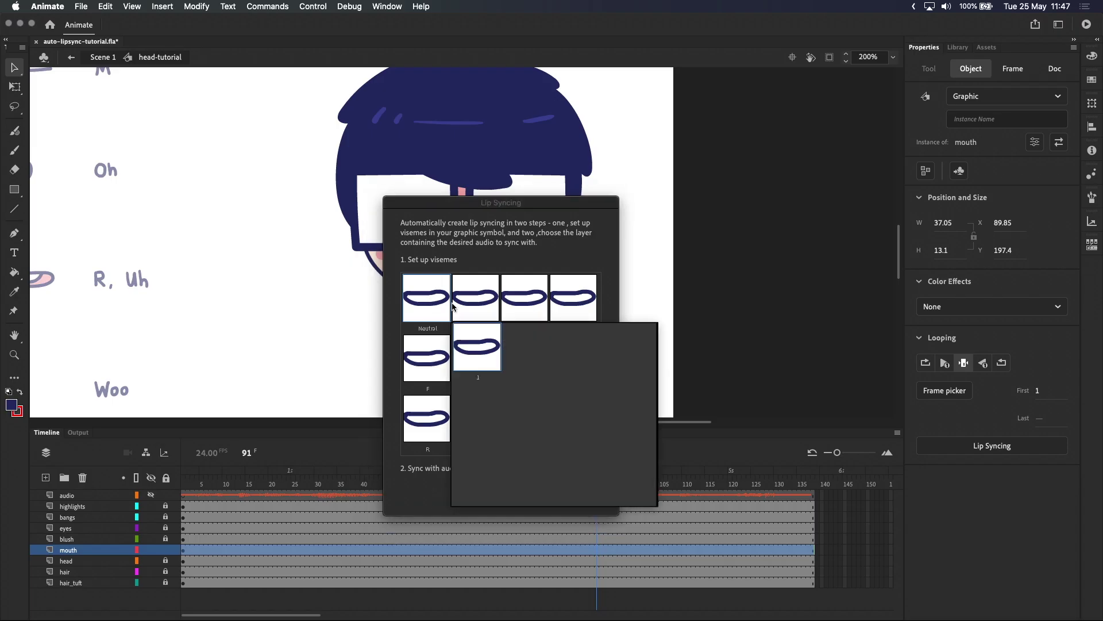
pyautogui.click(522, 247)
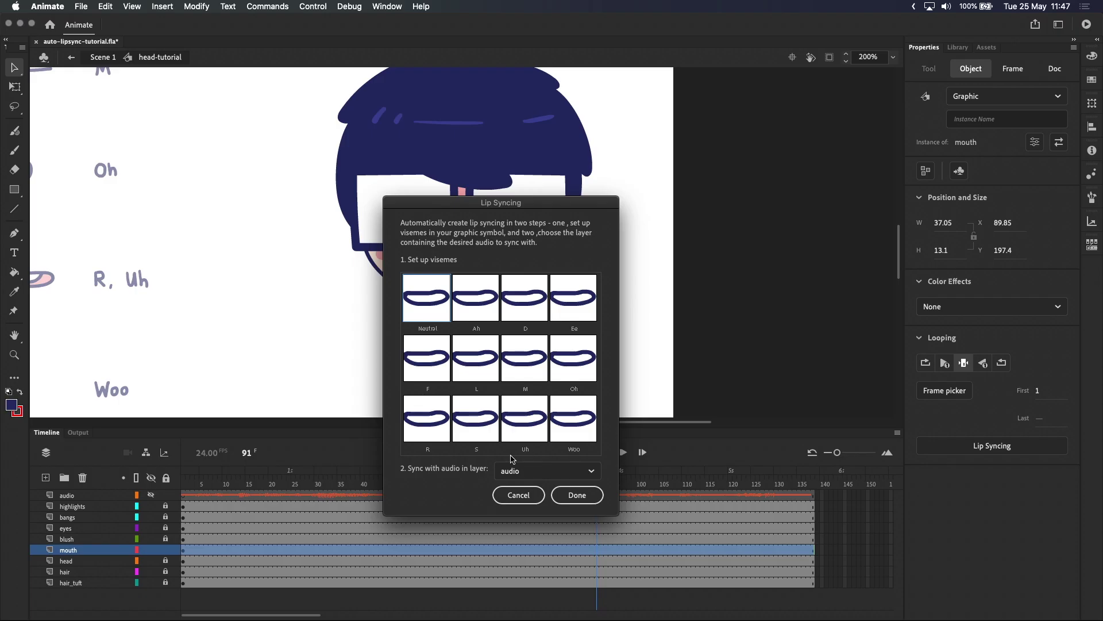
pyautogui.click(520, 496)
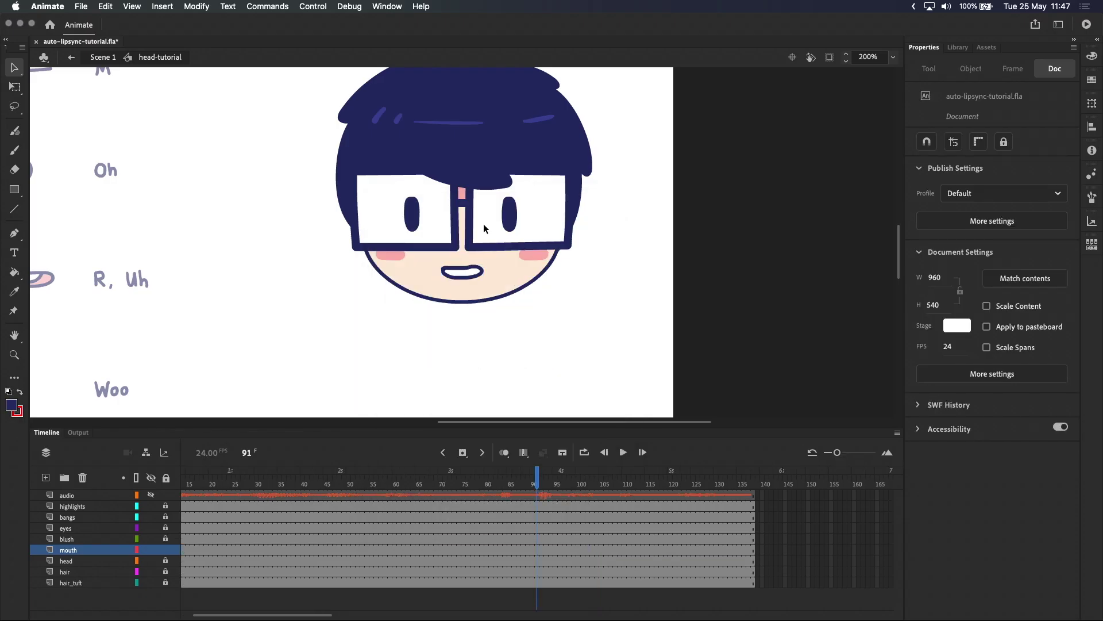
# Enter the mouth symbol with onion skinning on, zooming out and back to 200%
pyautogui.doubleClick(471, 268)
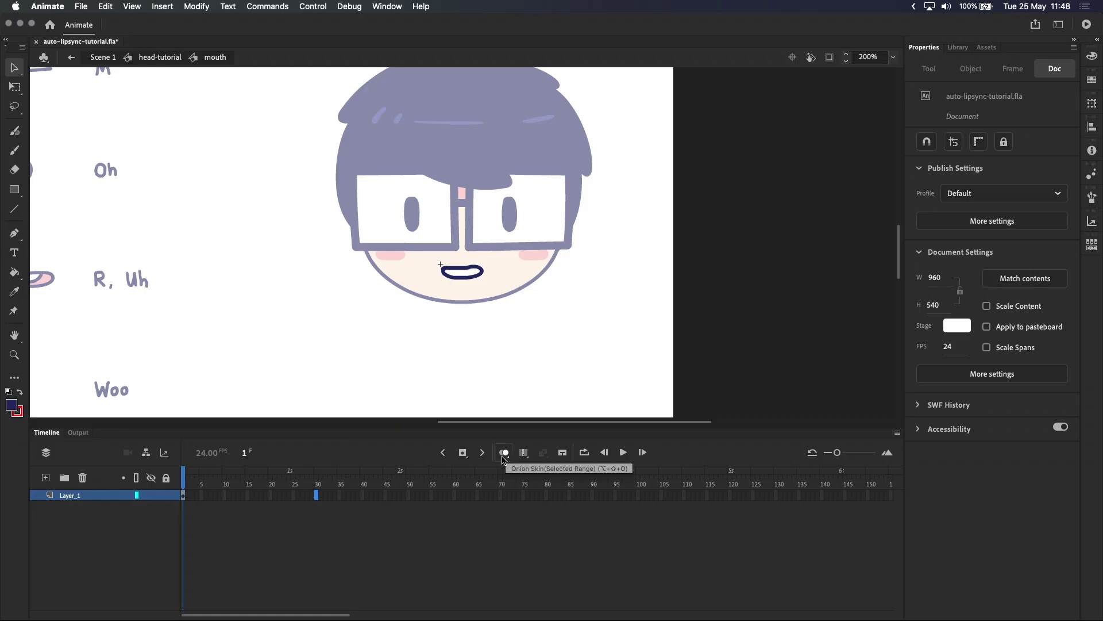
pyautogui.click(504, 454)
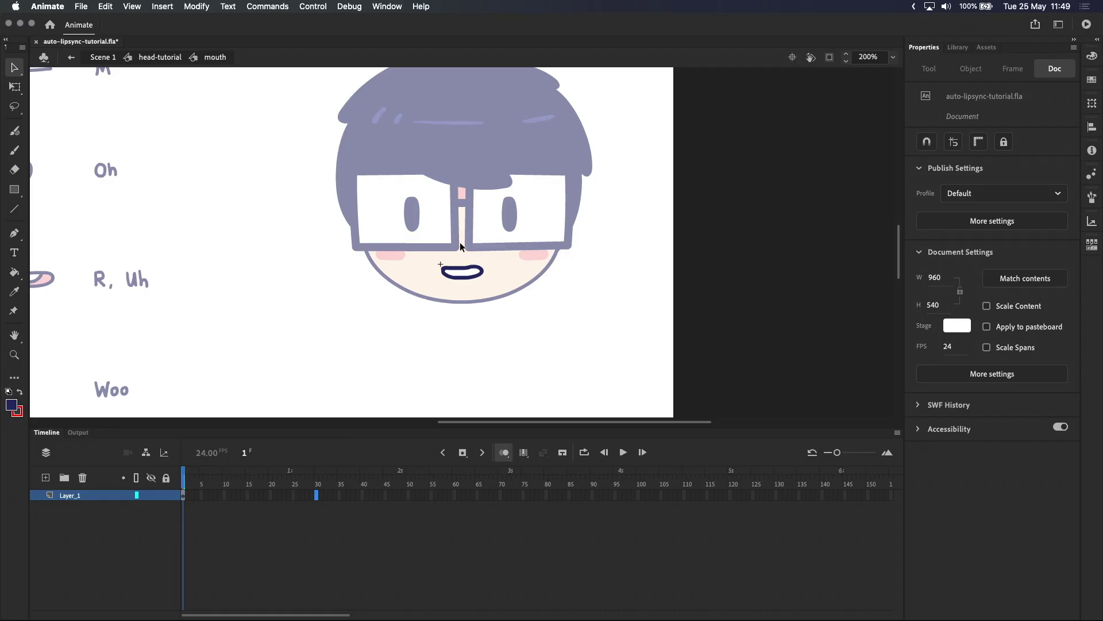
pyautogui.press('super+1')
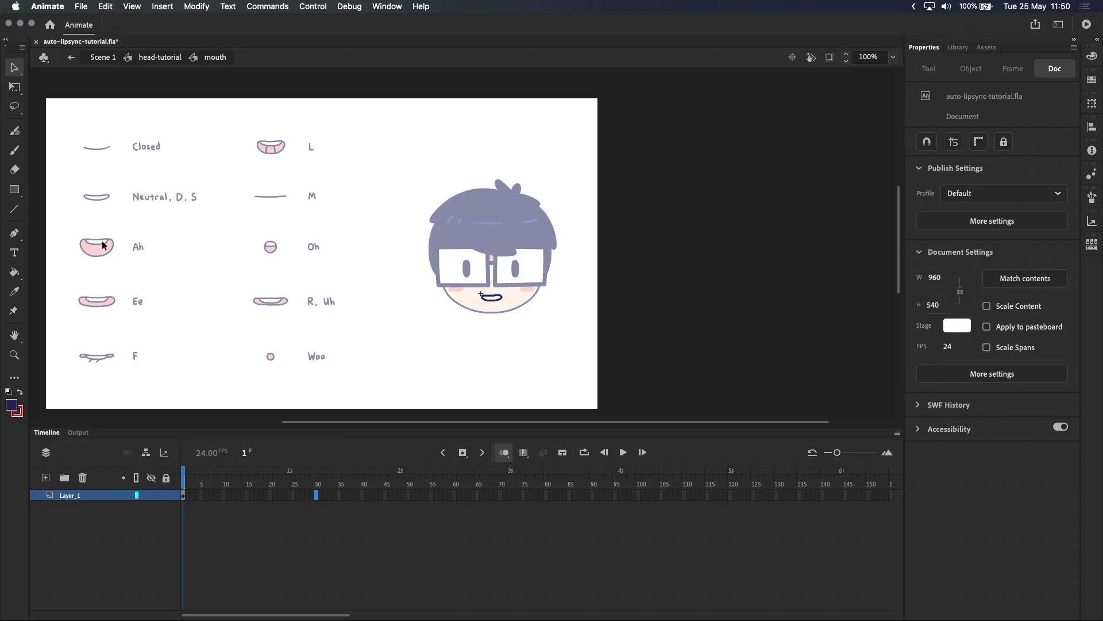
pyautogui.press('super+equal')
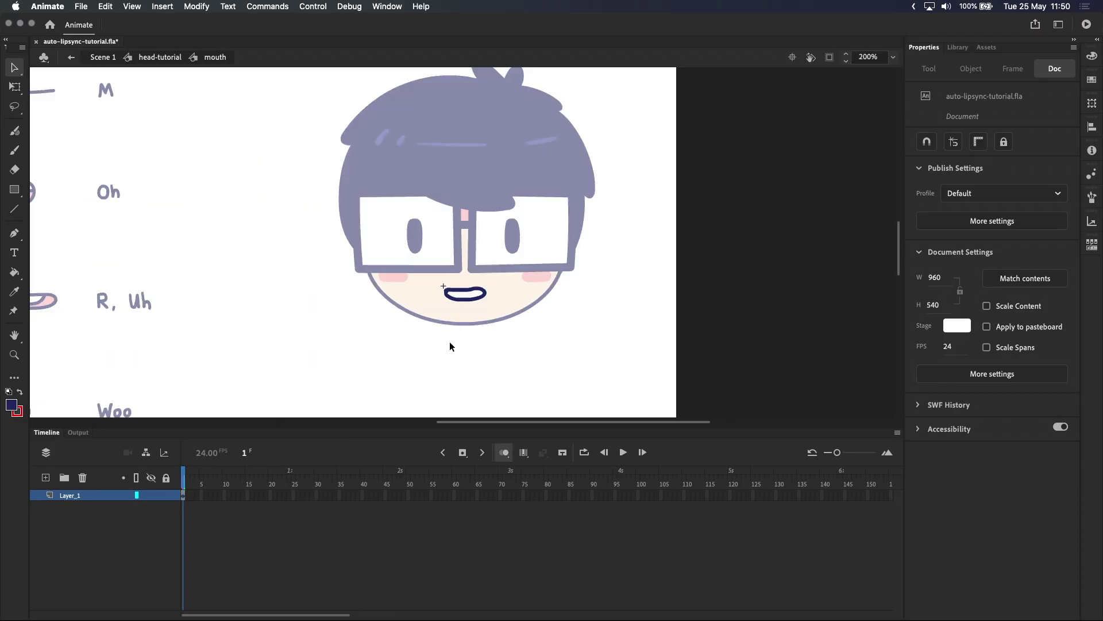
# Insert a keyframe at frame 2 with onion skinning showing the previous mouth
pyautogui.click(188, 496)
pyautogui.click(462, 453)
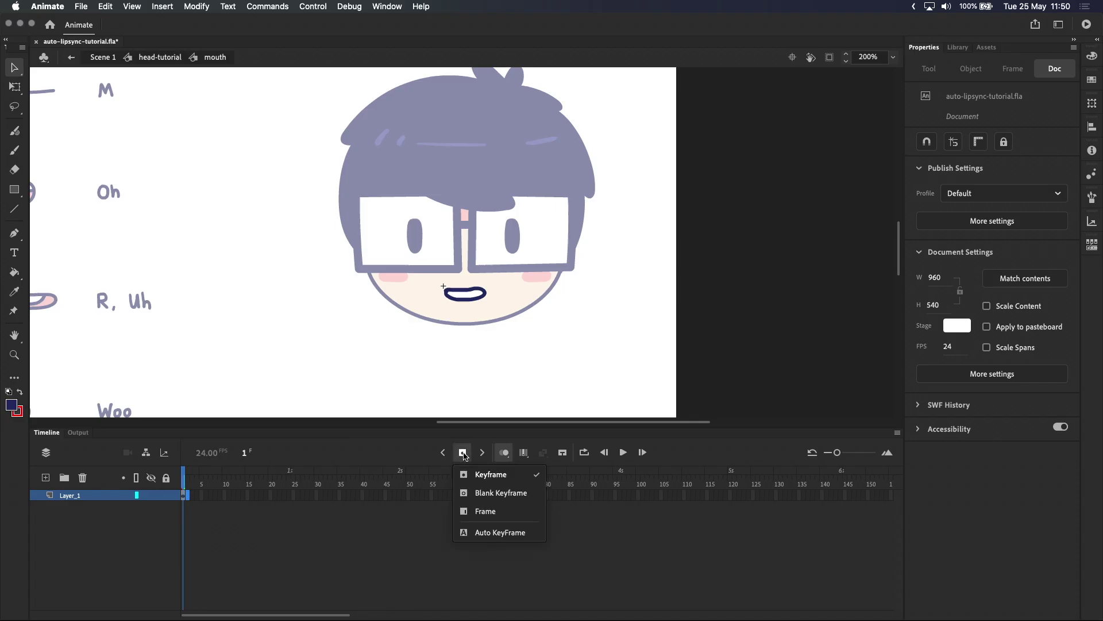
pyautogui.click(505, 492)
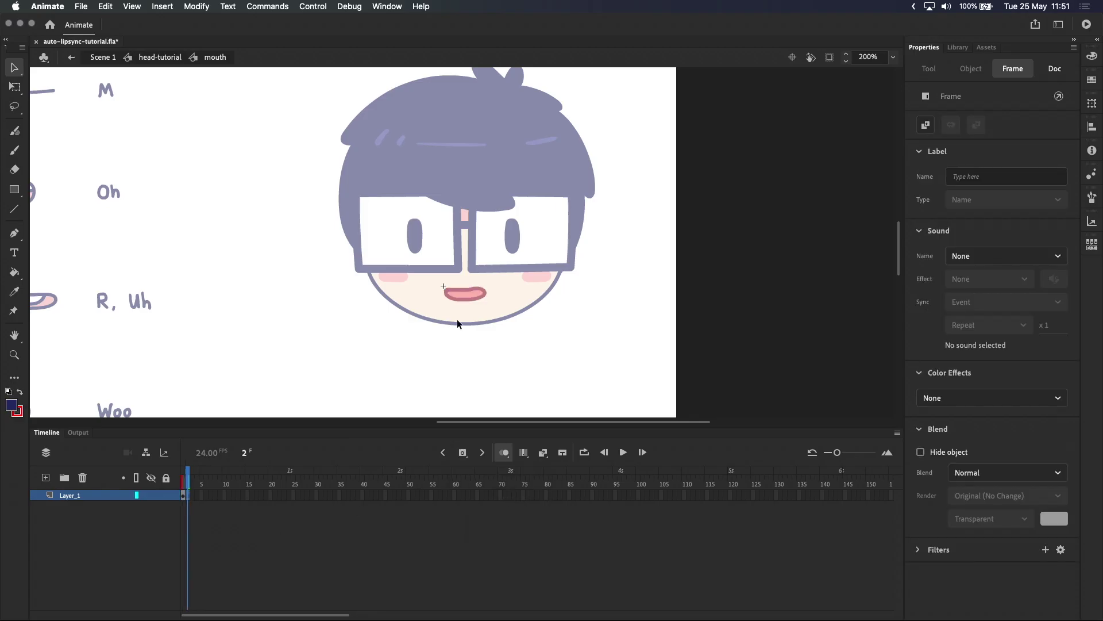
pyautogui.click(503, 453)
# Brush a new mouth on frame 2, filling the teeth white and the interior pink
pyautogui.press('b')
pyautogui.press('super+equal')
pyautogui.moveTo(474, 233)
pyautogui.mouseDown()
pyautogui.moveTo(425, 246)
pyautogui.moveTo(435, 268)
pyautogui.moveTo(467, 288)
pyautogui.moveTo(504, 276)
pyautogui.moveTo(520, 248)
pyautogui.moveTo(498, 229)
pyautogui.moveTo(473, 233)
pyautogui.mouseUp()
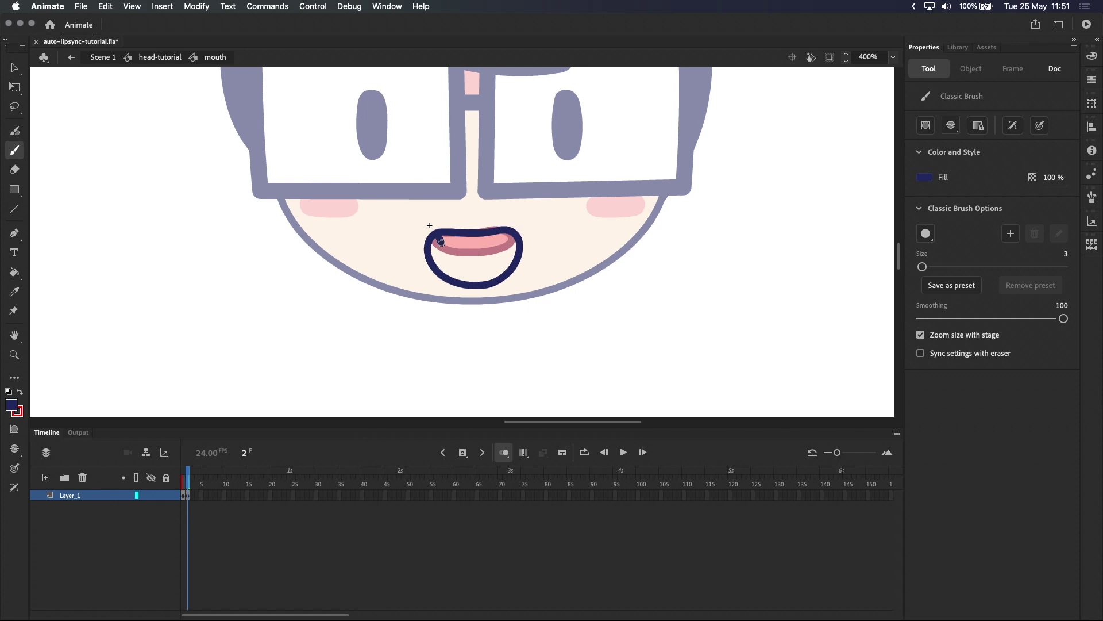
pyautogui.moveTo(441, 243)
pyautogui.mouseDown()
pyautogui.moveTo(499, 251)
pyautogui.moveTo(514, 228)
pyautogui.mouseUp()
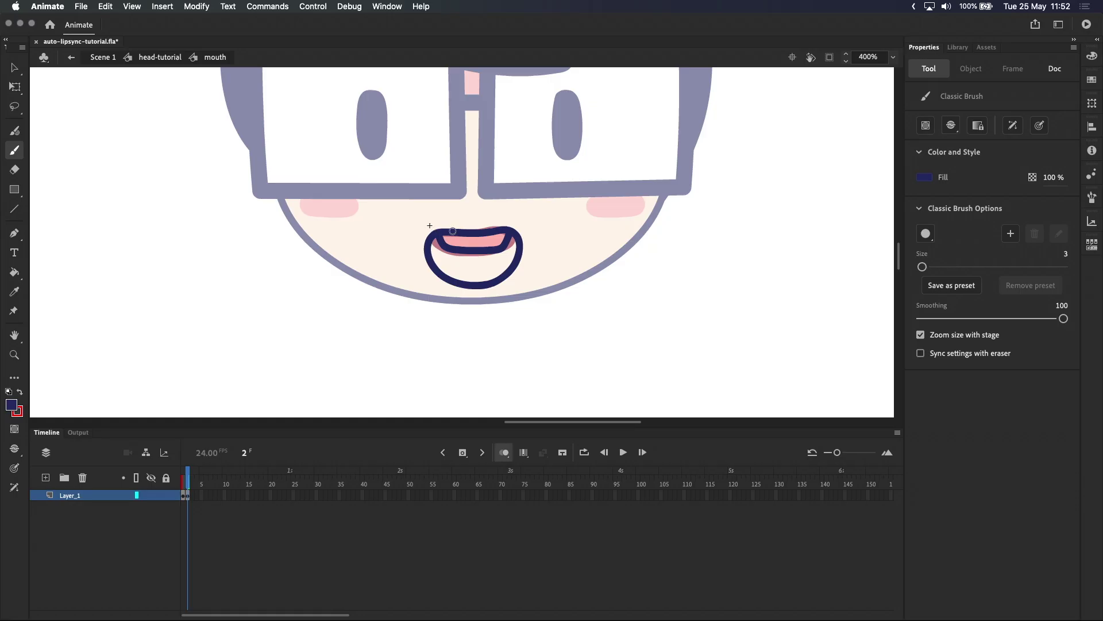
pyautogui.press('k')
pyautogui.click(923, 177)
pyautogui.click(747, 250)
pyautogui.click(472, 240)
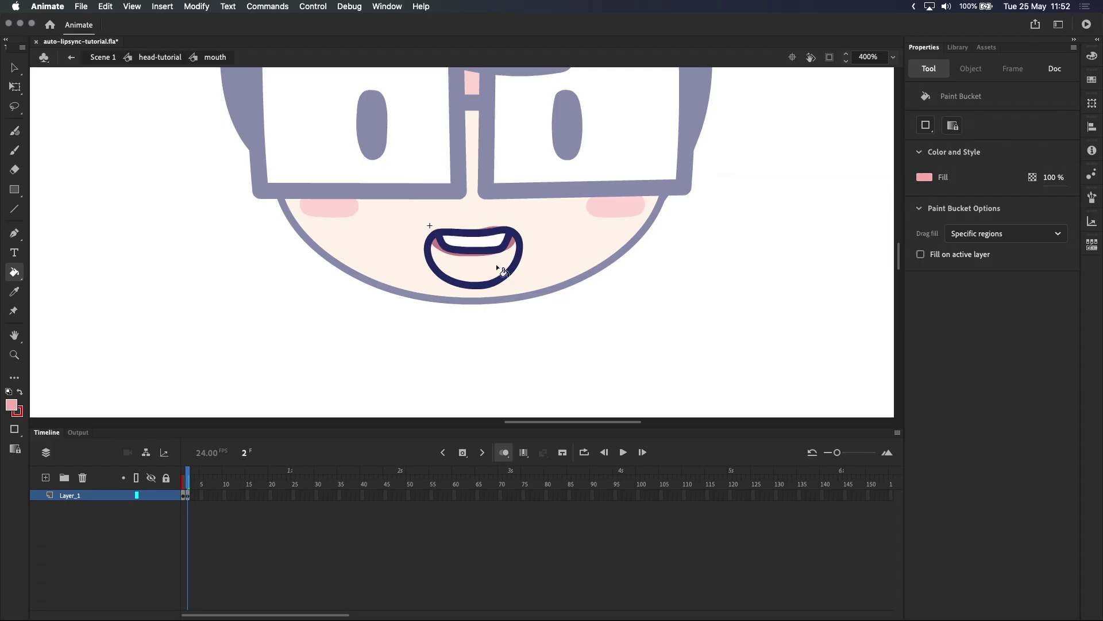
pyautogui.click(475, 270)
pyautogui.click(924, 177)
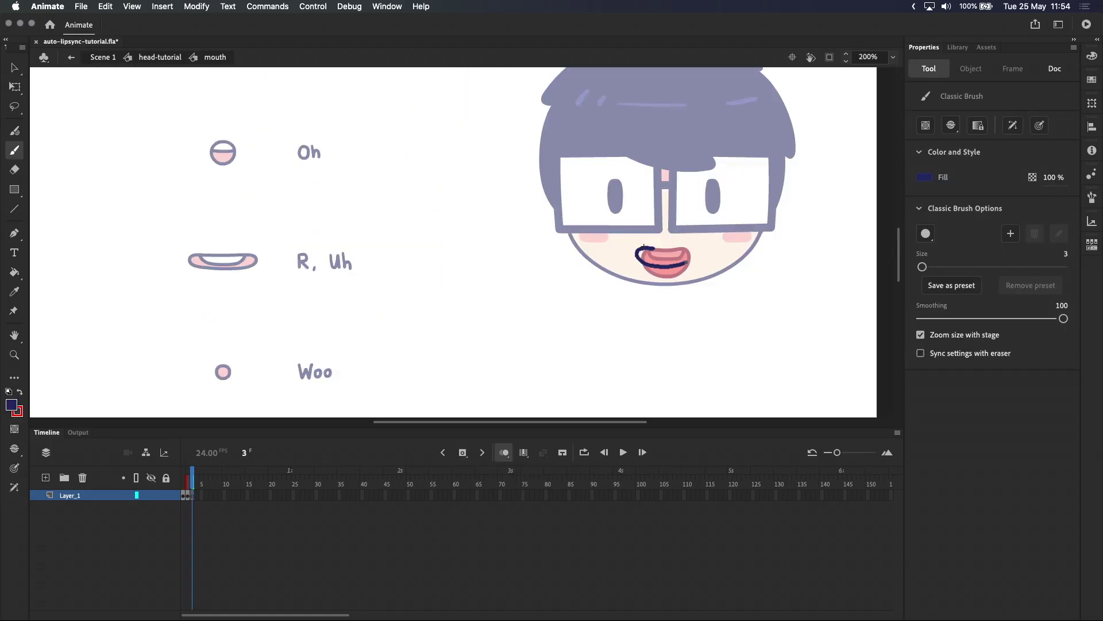
pyautogui.press('v')
pyautogui.click(694, 251)
# Draw and fill the following mouth shapes, up through the frame 5 mouth
pyautogui.press('b')
pyautogui.press('k')
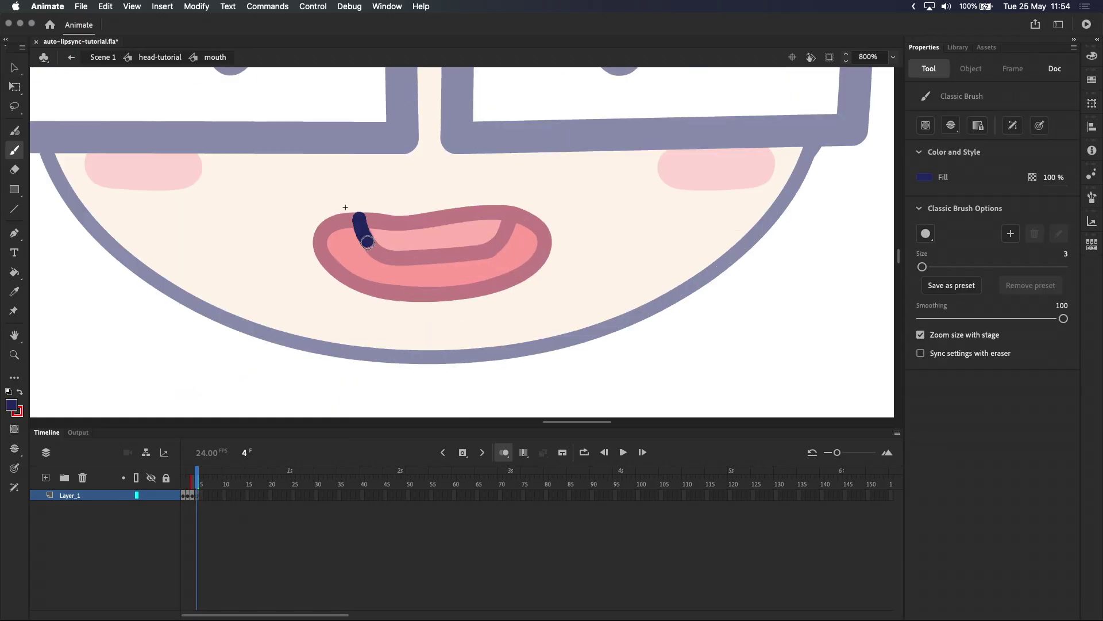
pyautogui.moveTo(362, 221)
pyautogui.mouseDown()
pyautogui.moveTo(478, 212)
pyautogui.moveTo(359, 248)
pyautogui.mouseUp()
pyautogui.moveTo(425, 264); pyautogui.dragTo(415, 282)
pyautogui.moveTo(455, 265); pyautogui.dragTo(449, 285)
pyautogui.press('k')
pyautogui.click(460, 246)
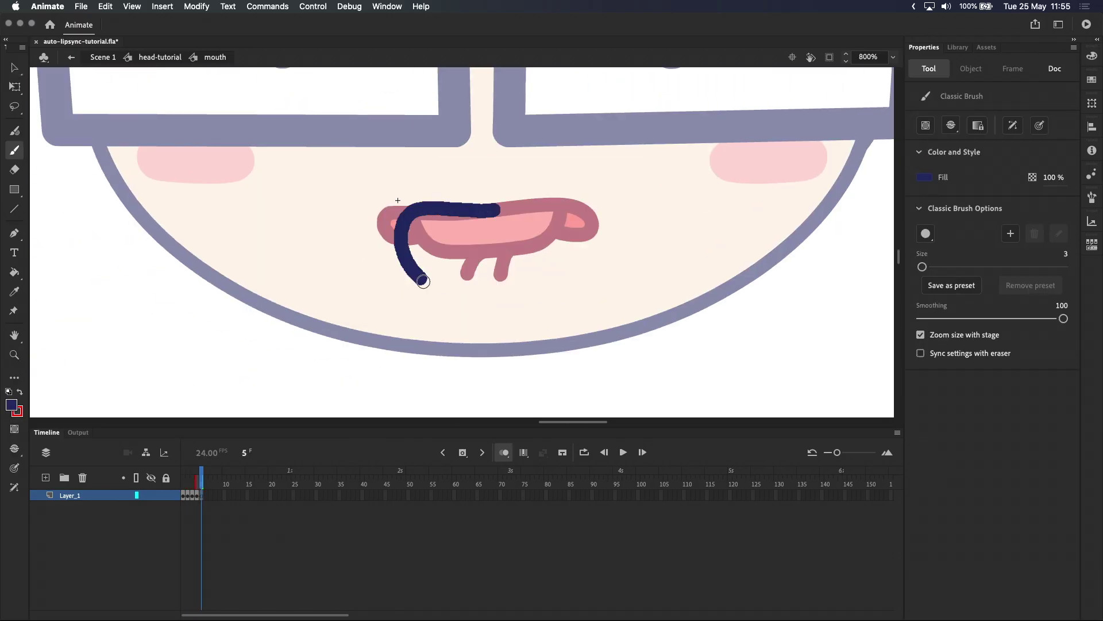
pyautogui.moveTo(413, 270); pyautogui.dragTo(580, 214)
pyautogui.moveTo(359, 224)
pyautogui.mouseDown()
pyautogui.moveTo(368, 264)
pyautogui.moveTo(415, 221)
pyautogui.mouseUp()
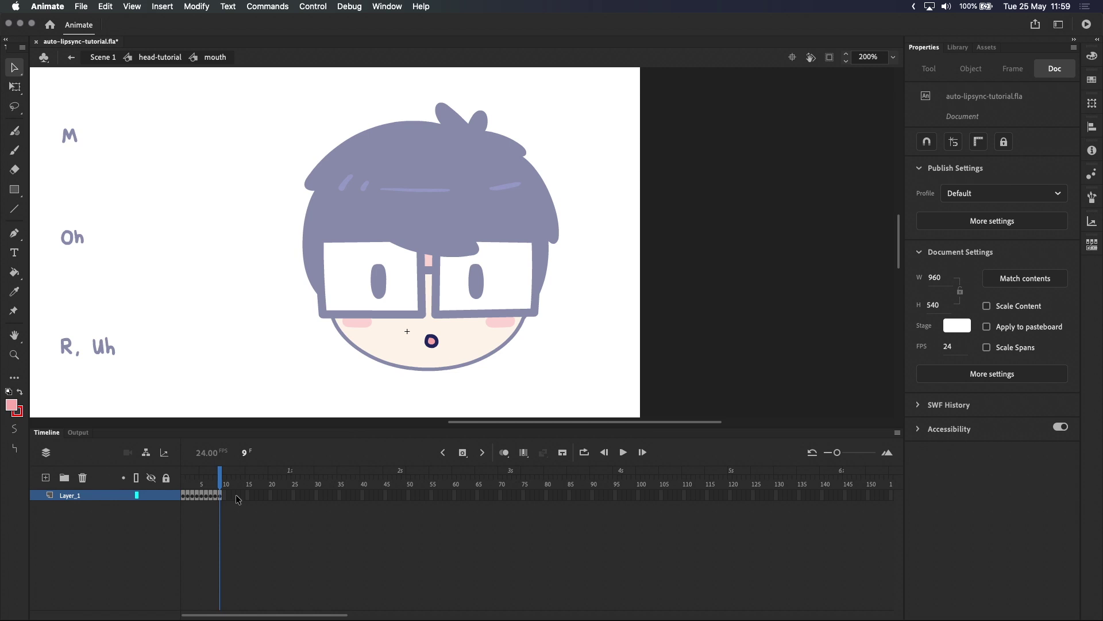
# Give frame 1 of the mouth symbol the label 'neutral'
pyautogui.click(182, 494)
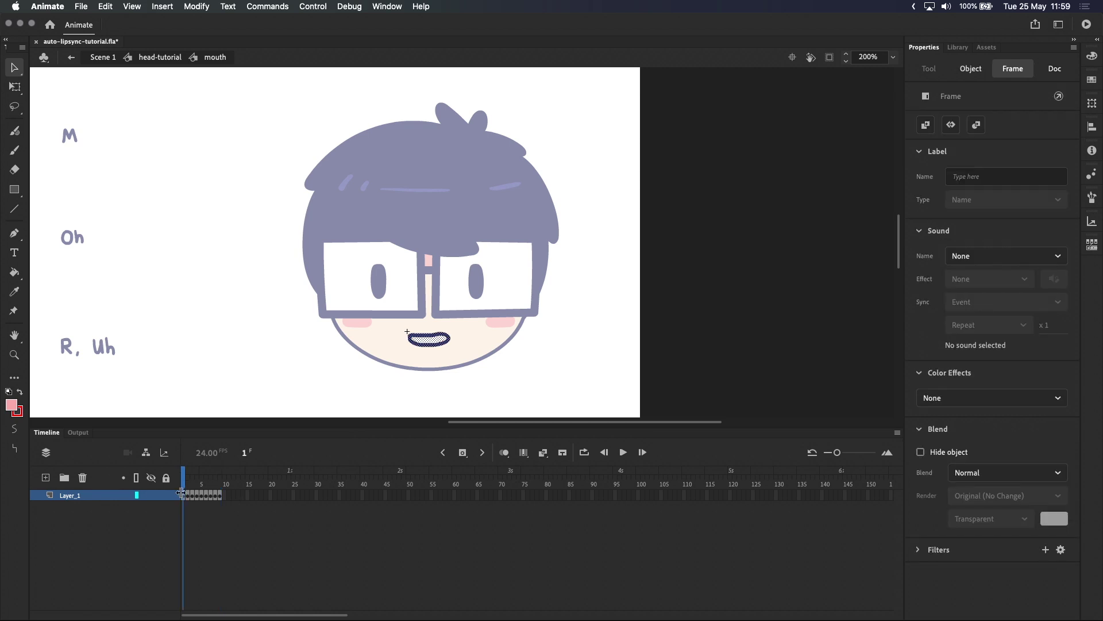
pyautogui.click(964, 175)
pyautogui.write('neautral')
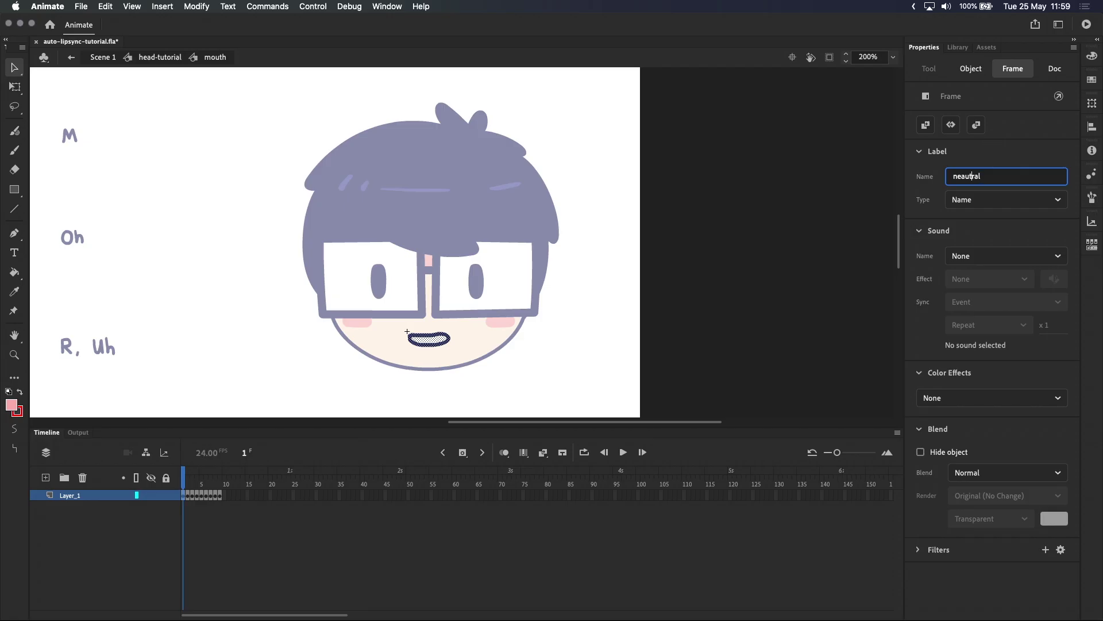
pyautogui.press('BackSpace')
pyautogui.press('Return')
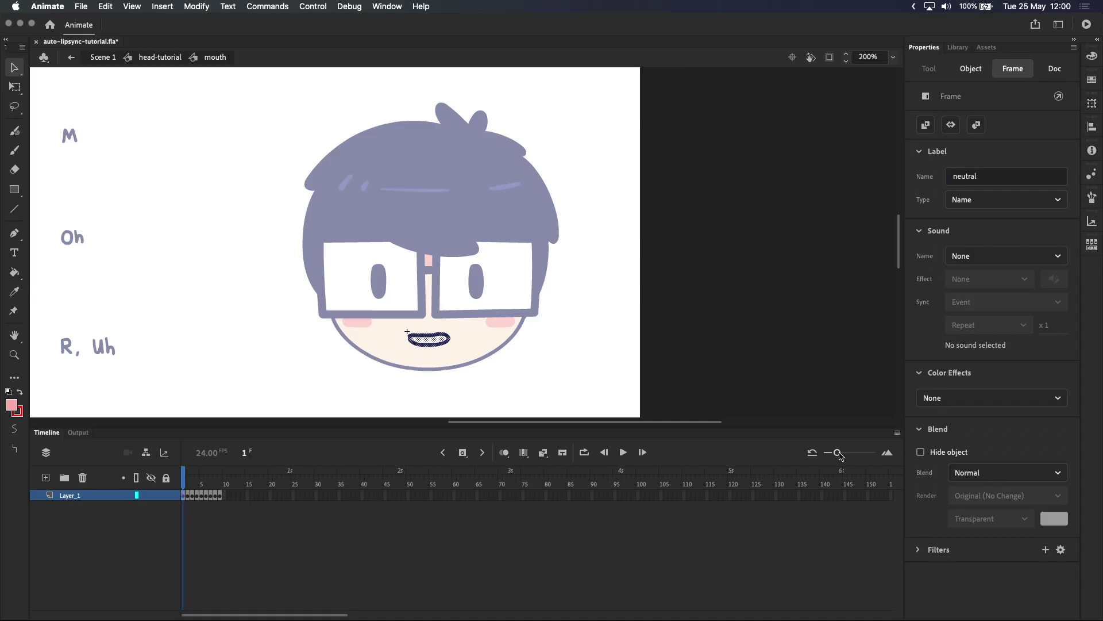
# Widen the timeline frames and relabel frame 1 as 'neutral, D, S'
pyautogui.moveTo(837, 453); pyautogui.dragTo(868, 454)
pyautogui.click(241, 495)
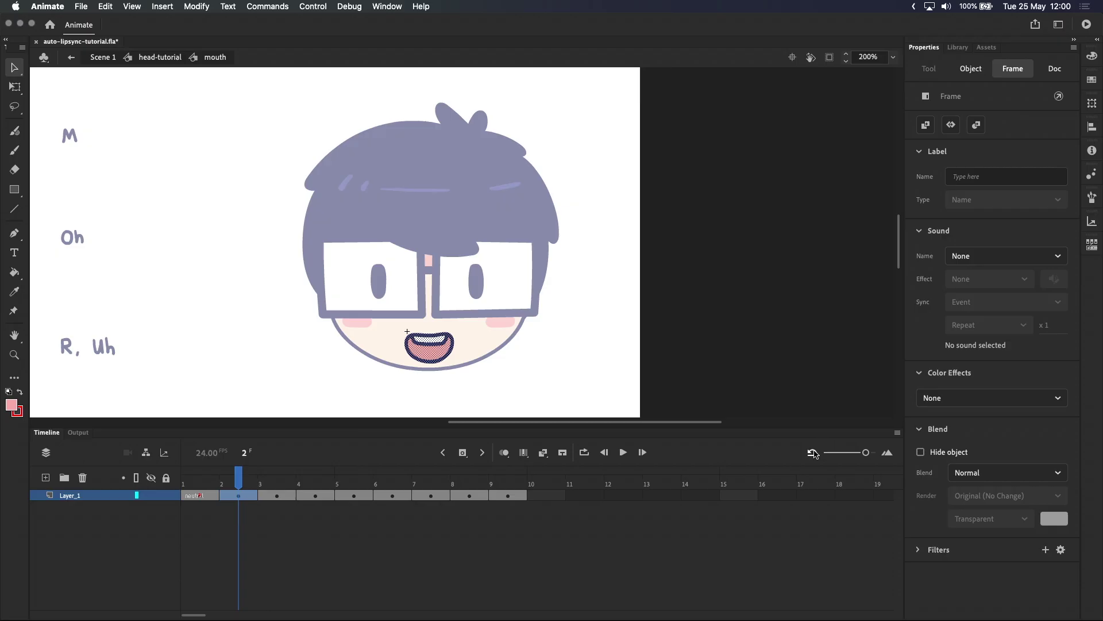
pyautogui.click(814, 454)
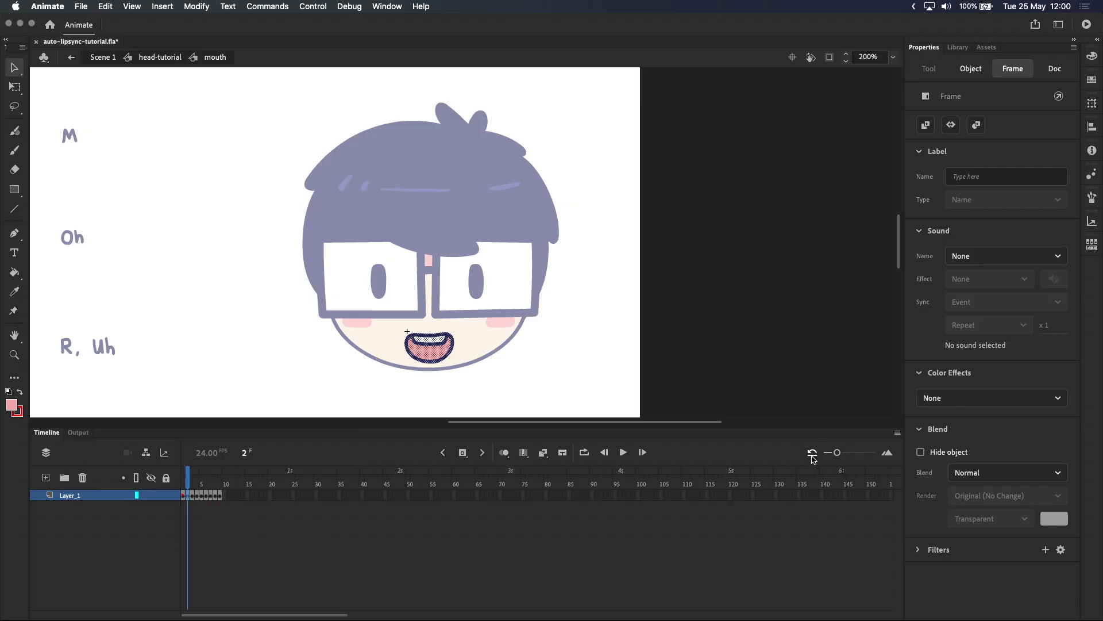
pyautogui.moveTo(832, 453); pyautogui.dragTo(862, 454)
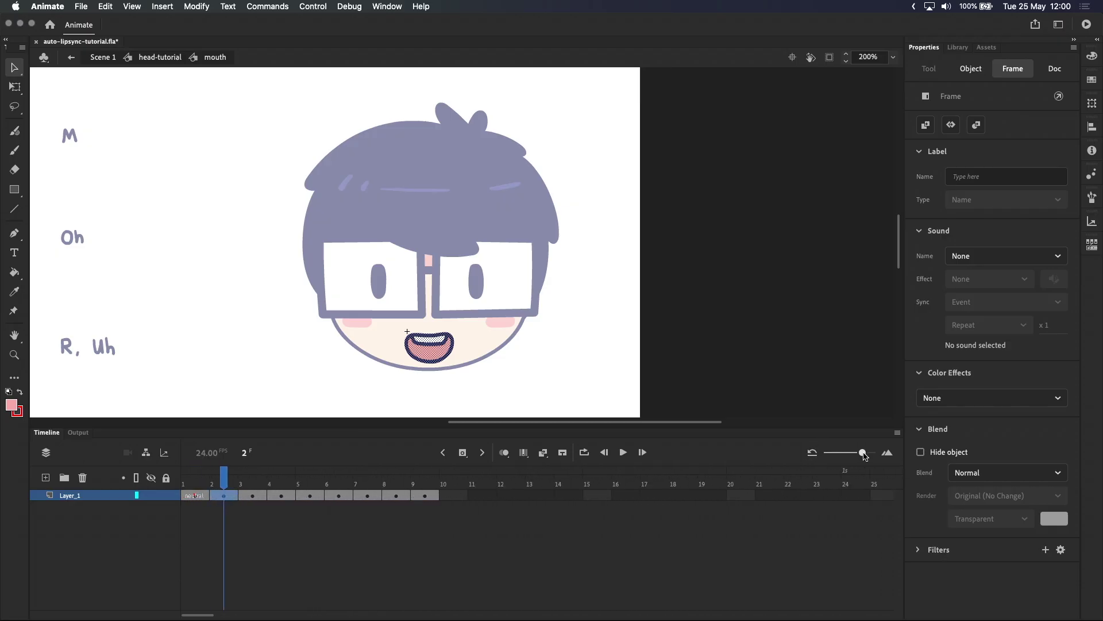
pyautogui.press('super+1')
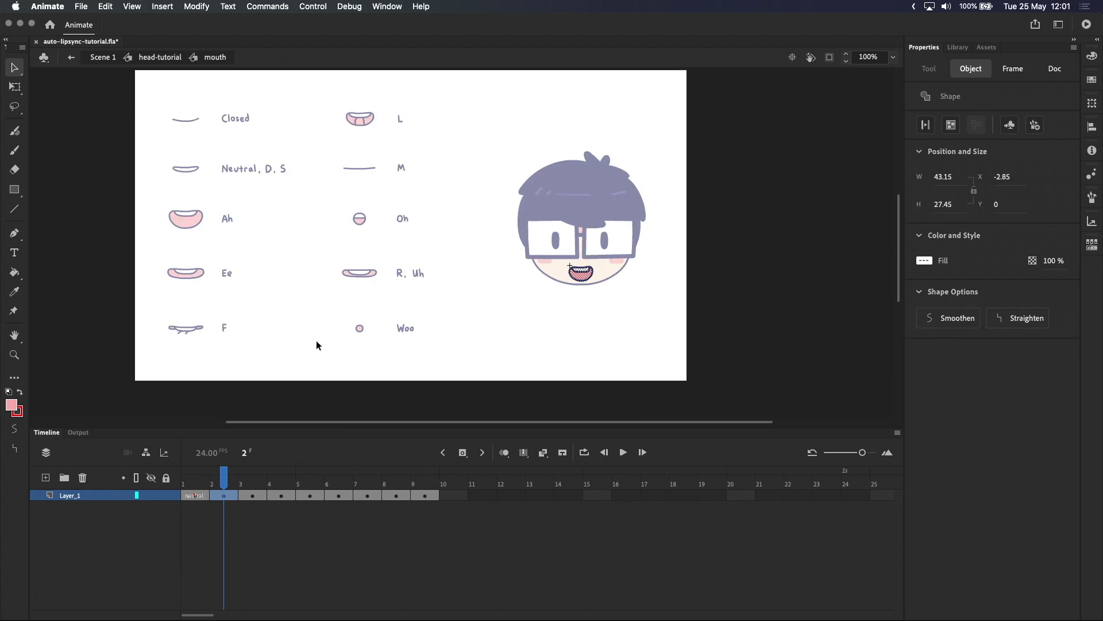
pyautogui.click(195, 495)
pyautogui.click(977, 176)
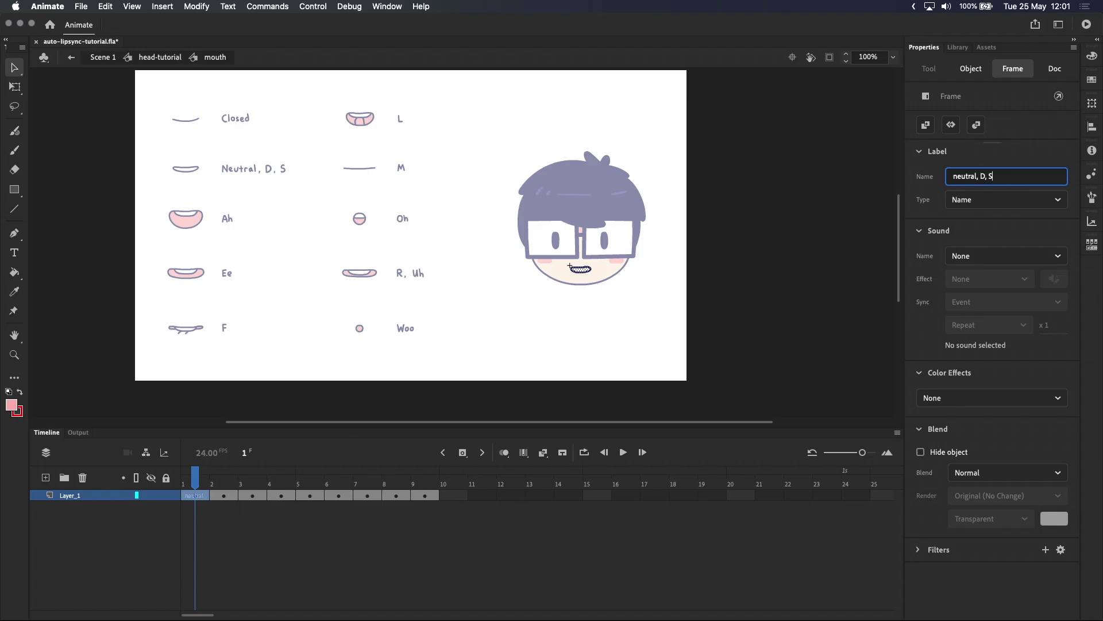
pyautogui.press('Return')
pyautogui.moveTo(865, 455); pyautogui.dragTo(869, 454)
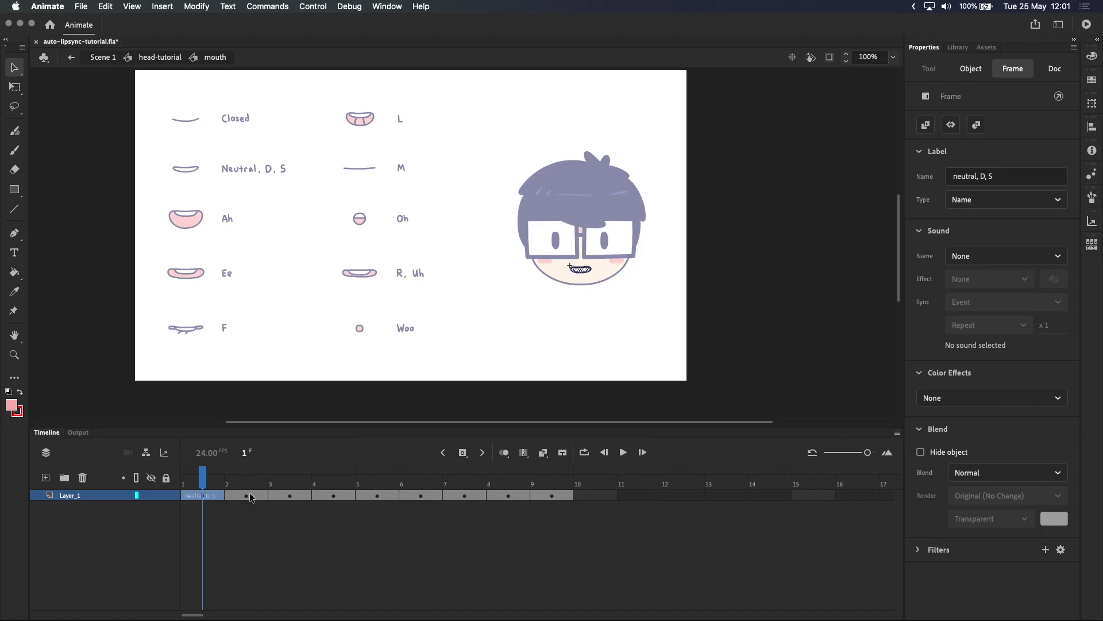
# Label frames 2 and 3 'Ah' and 'Ee'
pyautogui.click(252, 497)
pyautogui.click(987, 175)
pyautogui.write('A')
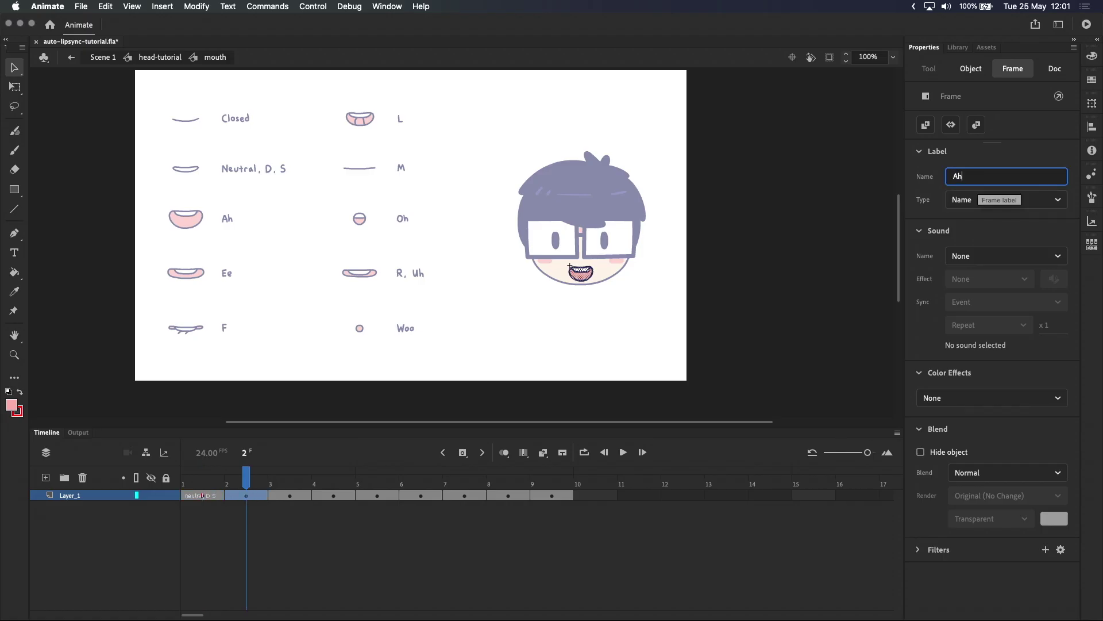
pyautogui.write('h')
pyautogui.press('Return')
pyautogui.click(293, 496)
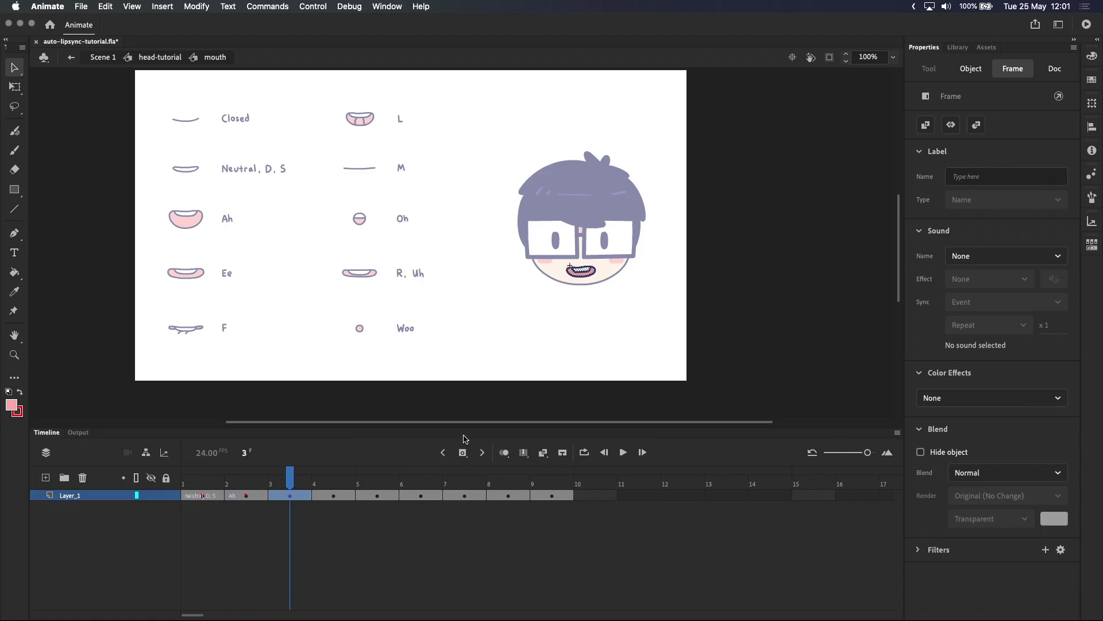
pyautogui.click(986, 176)
pyautogui.write('Ee')
pyautogui.press('Return')
# Label frames 4, 5 and 6 'F', 'L' and 'M'
pyautogui.click(339, 497)
pyautogui.write('F')
pyautogui.click(377, 497)
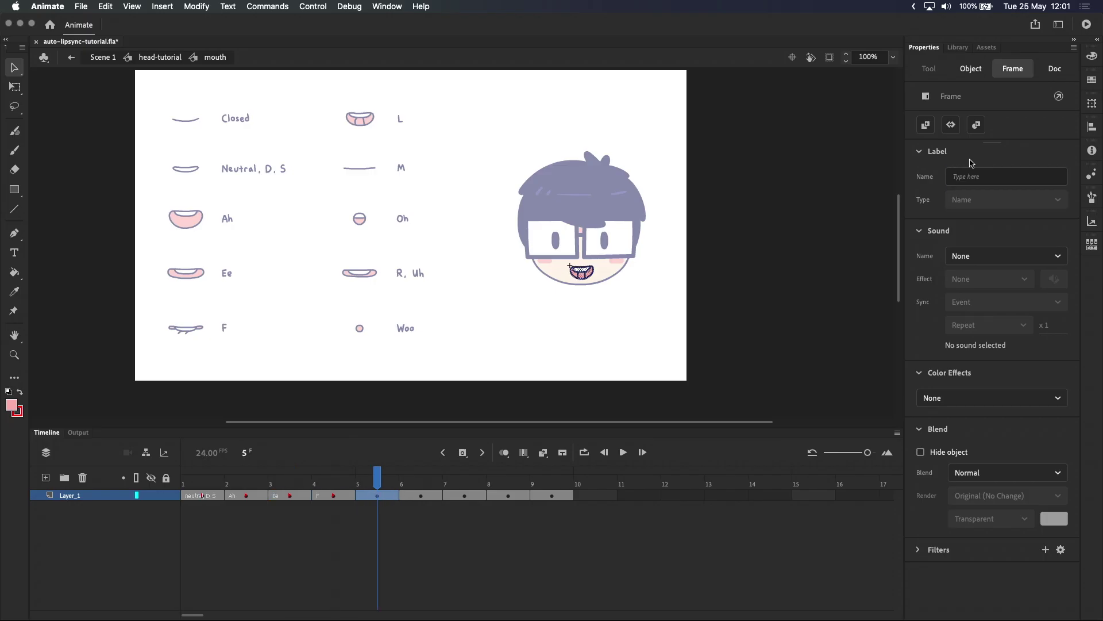
pyautogui.write('L')
pyautogui.click(421, 496)
pyautogui.write('M')
# Label frames 7-9 'Oh', 'R, Uh' and 'Woo', then scrub through the labelled frames
pyautogui.click(464, 496)
pyautogui.write('Oh')
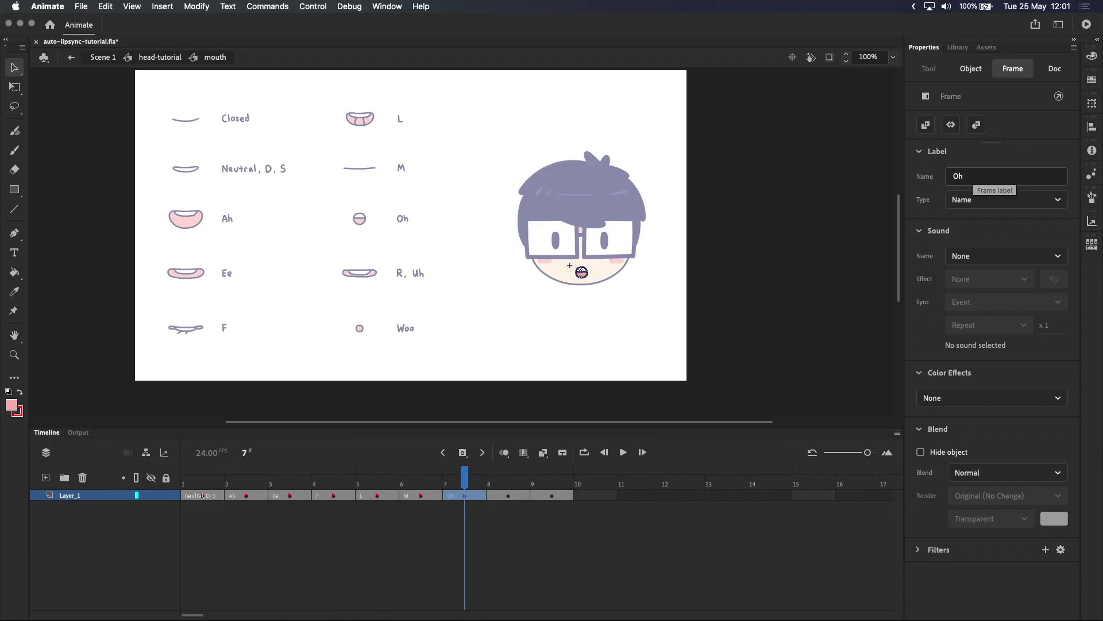
pyautogui.click(508, 495)
pyautogui.write('R, Uh')
pyautogui.press('Return')
pyautogui.click(552, 495)
pyautogui.write('Woo')
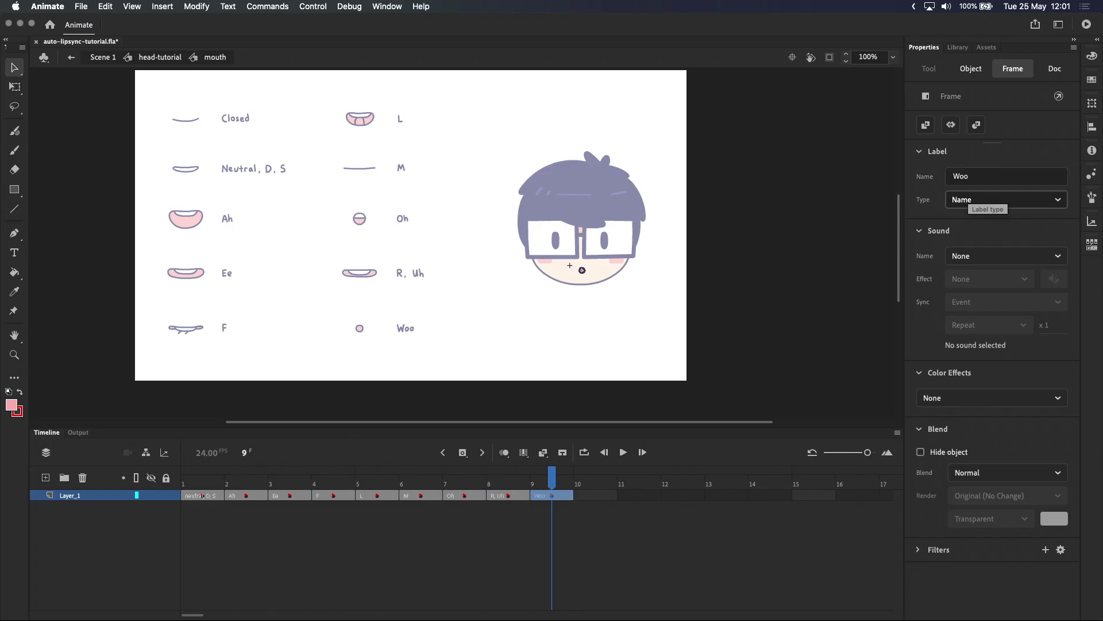
pyautogui.click(594, 492)
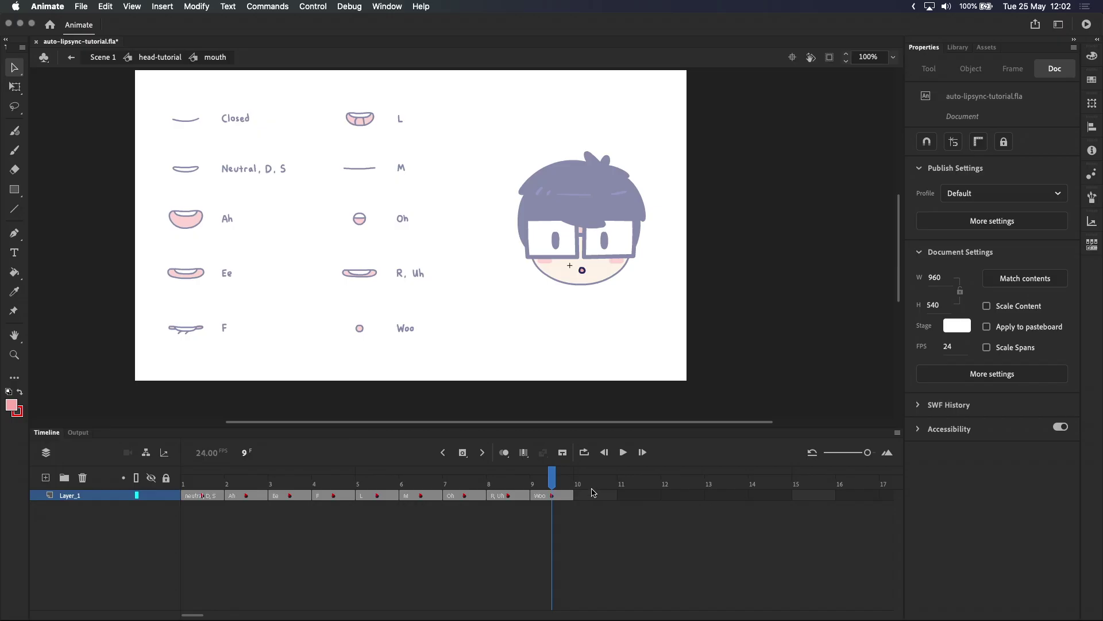
pyautogui.moveTo(204, 482); pyautogui.dragTo(543, 486)
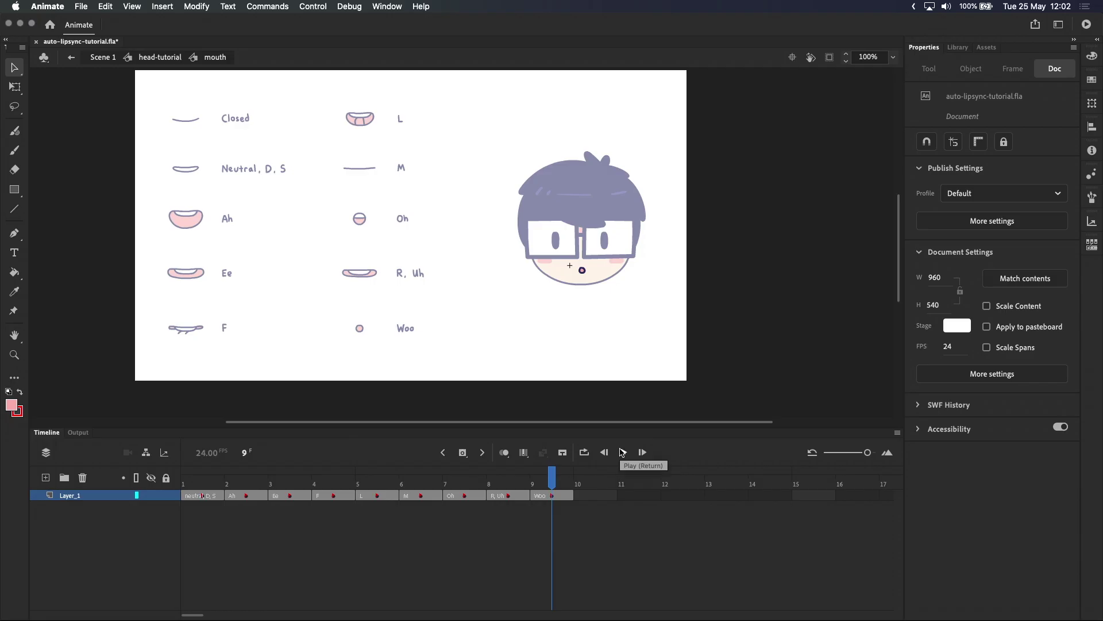
pyautogui.click(812, 452)
# Back in the head timeline, open Lip Syncing and assign mouths: Ah to 2 Ah, D to neutral, Ee to 3 Ee
pyautogui.hotkey('shift', ',')
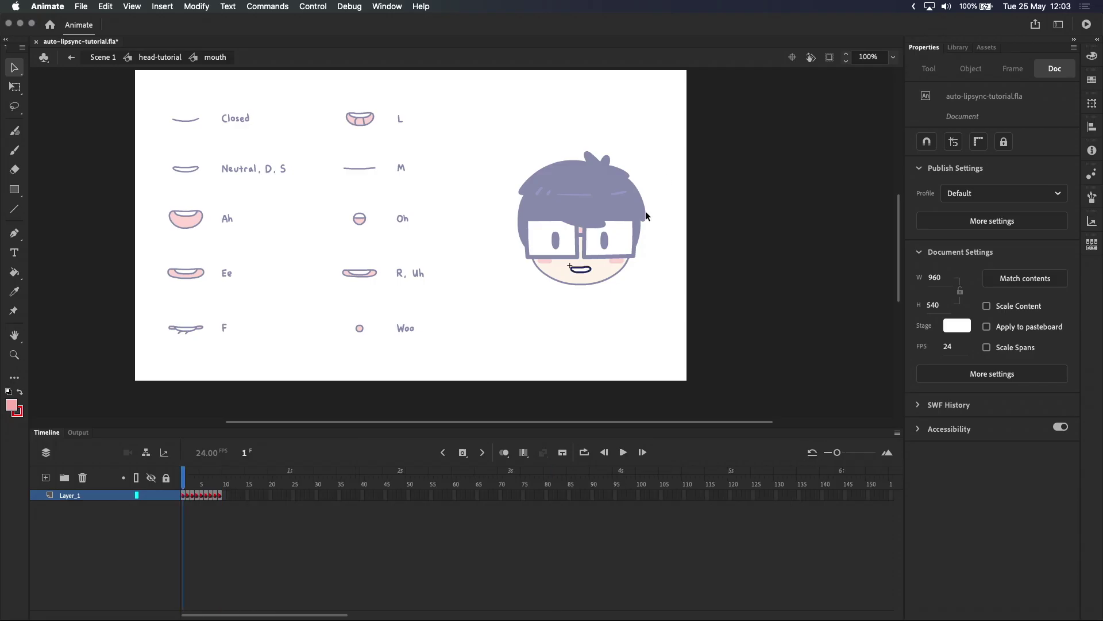
pyautogui.doubleClick(629, 274)
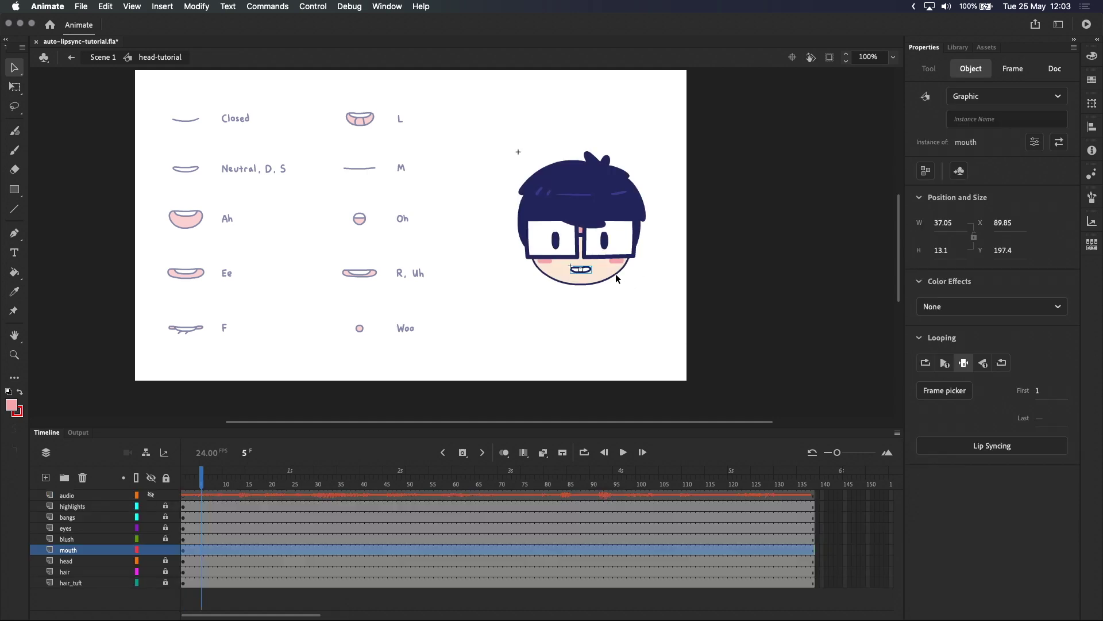
pyautogui.click(992, 446)
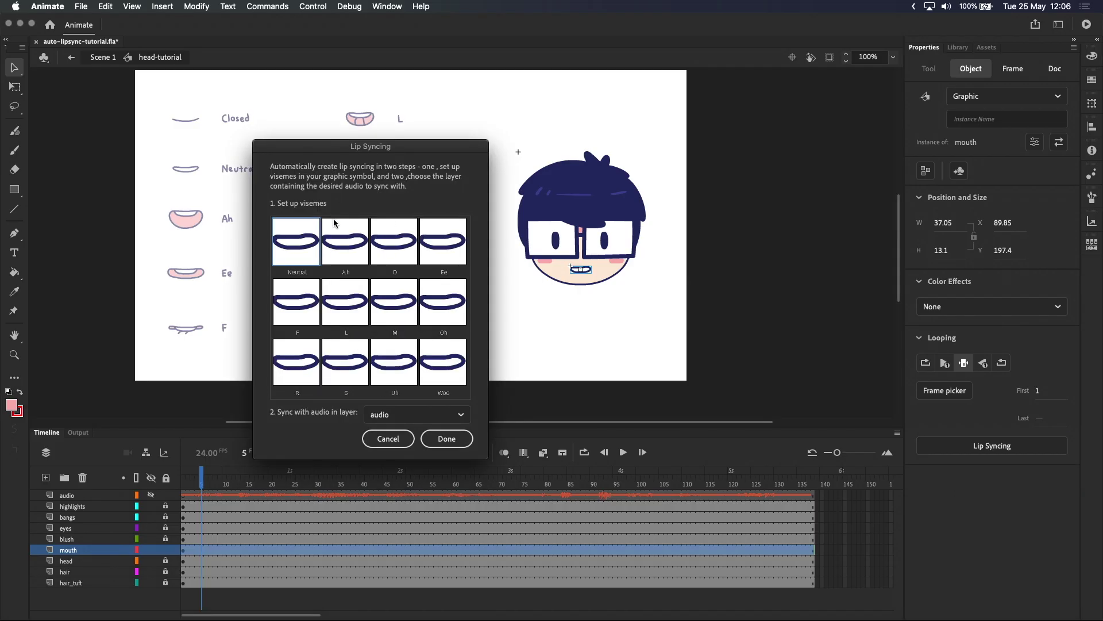
pyautogui.click(349, 248)
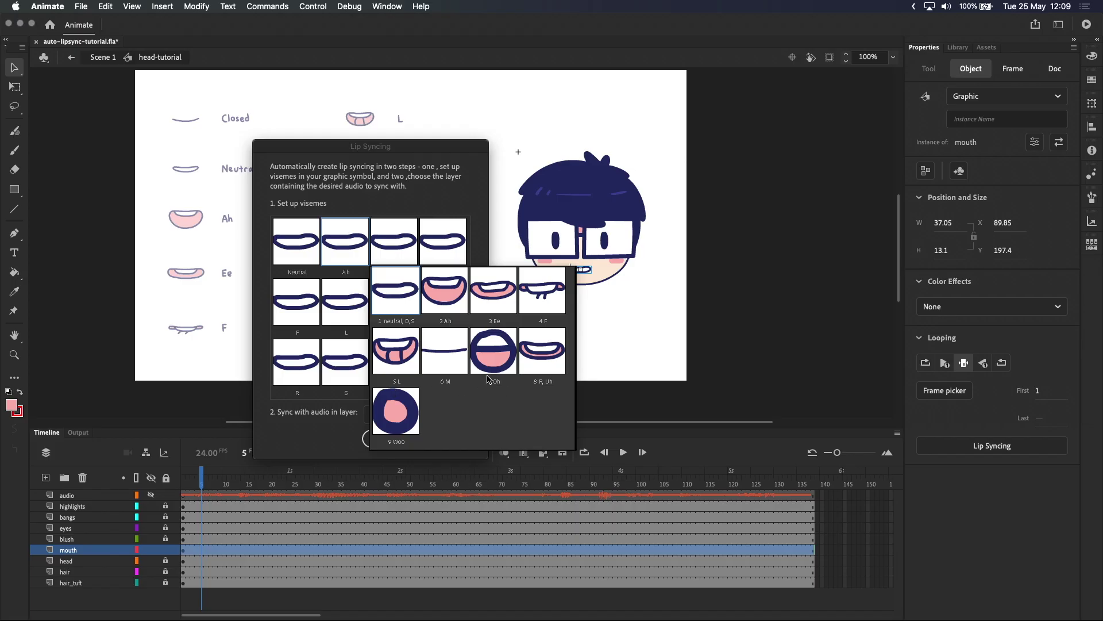
pyautogui.click(450, 294)
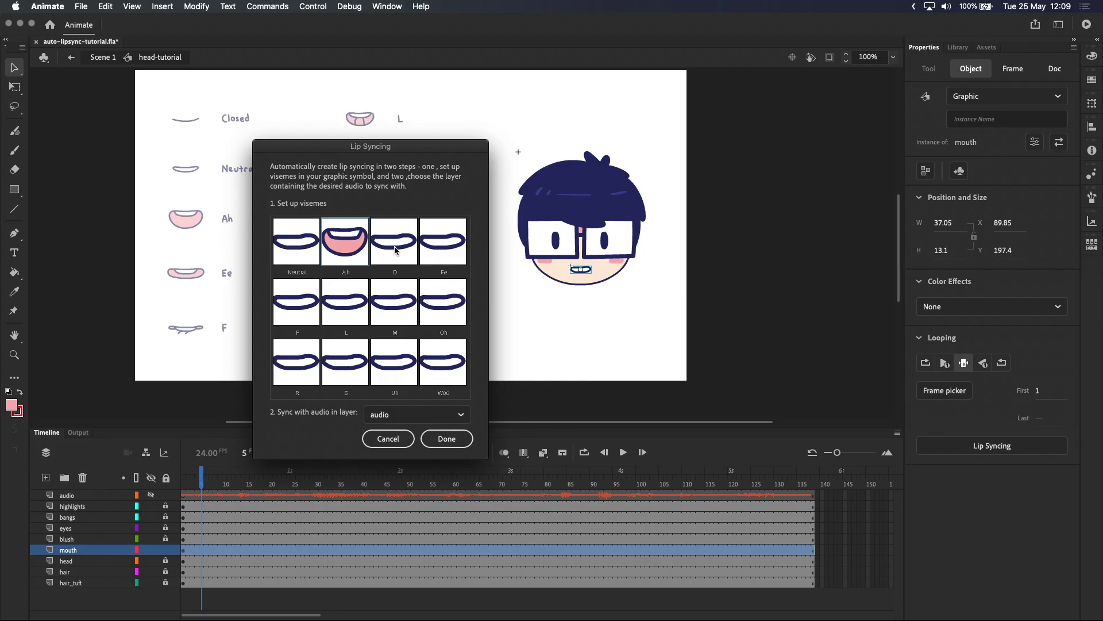
pyautogui.click(410, 224)
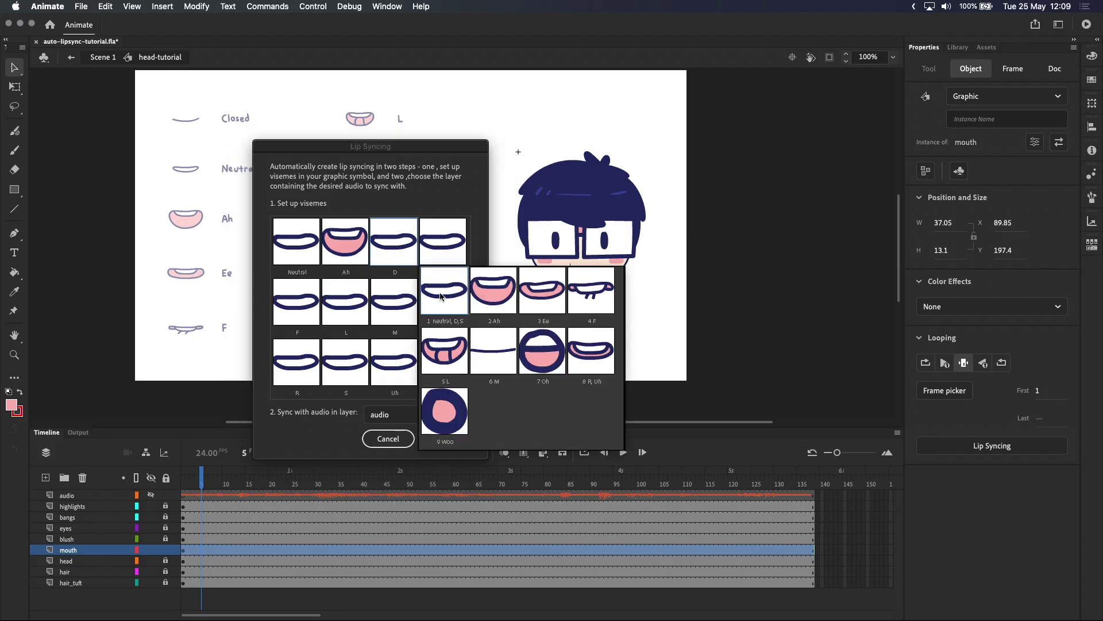
pyautogui.click(451, 306)
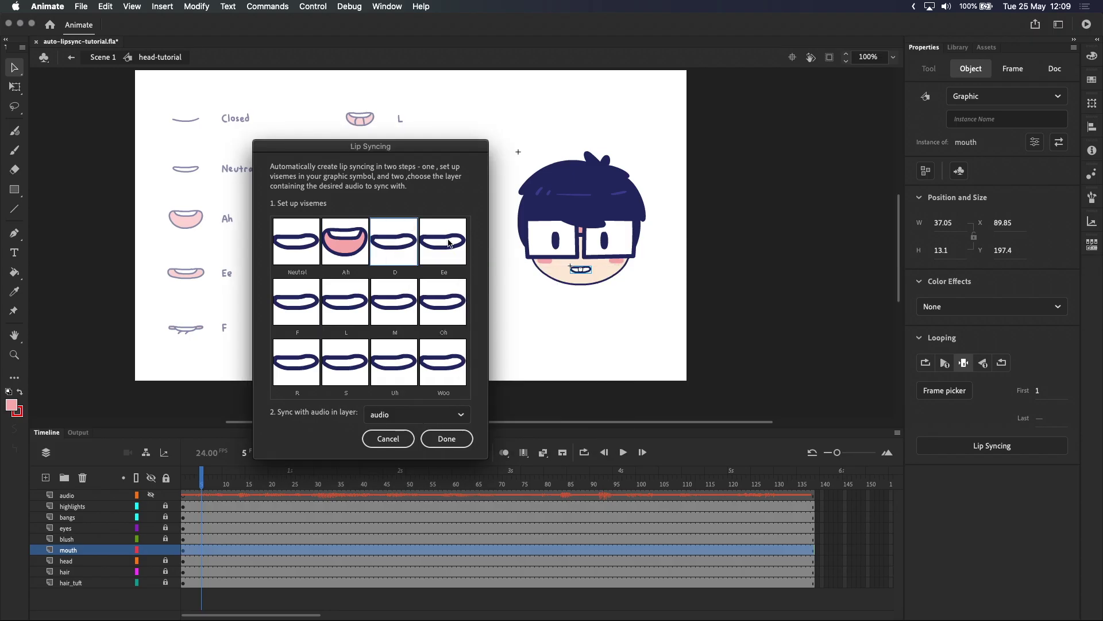
pyautogui.click(443, 243)
pyautogui.click(584, 286)
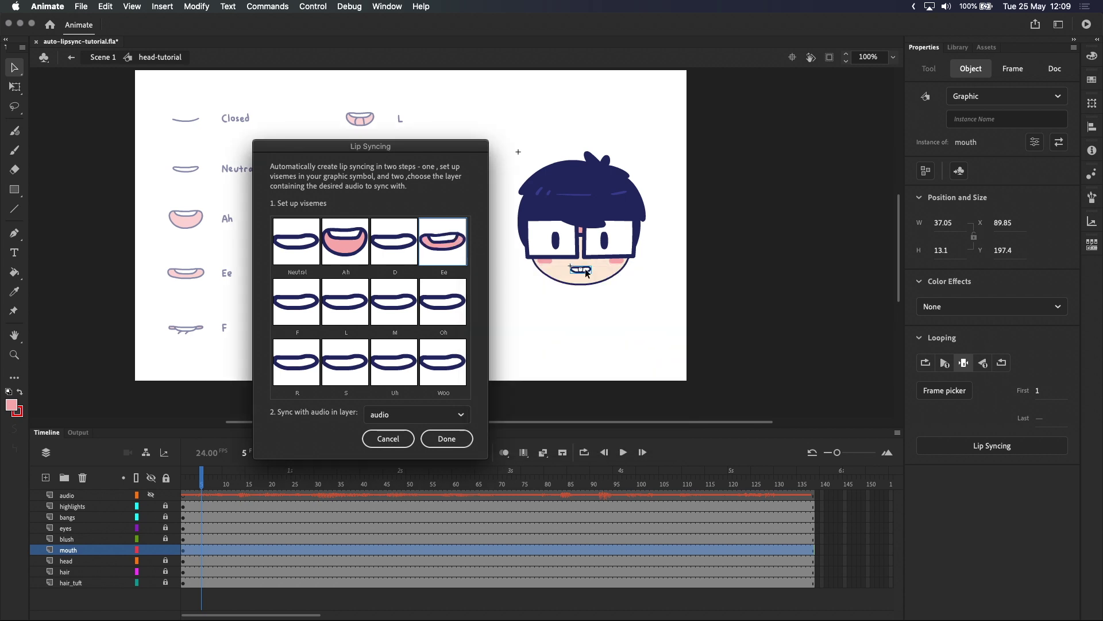
# Assign the F, L, M, Oh and R visemes to their matching mouth frames 4-8
pyautogui.click(298, 304)
pyautogui.click(500, 359)
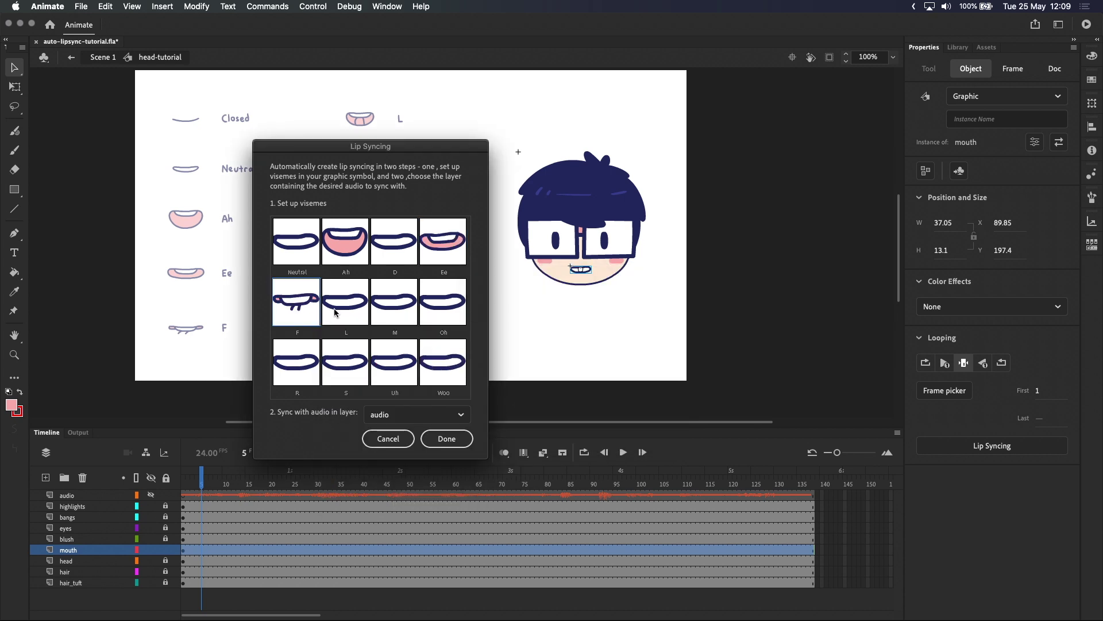
pyautogui.click(335, 312)
pyautogui.click(395, 411)
pyautogui.click(395, 302)
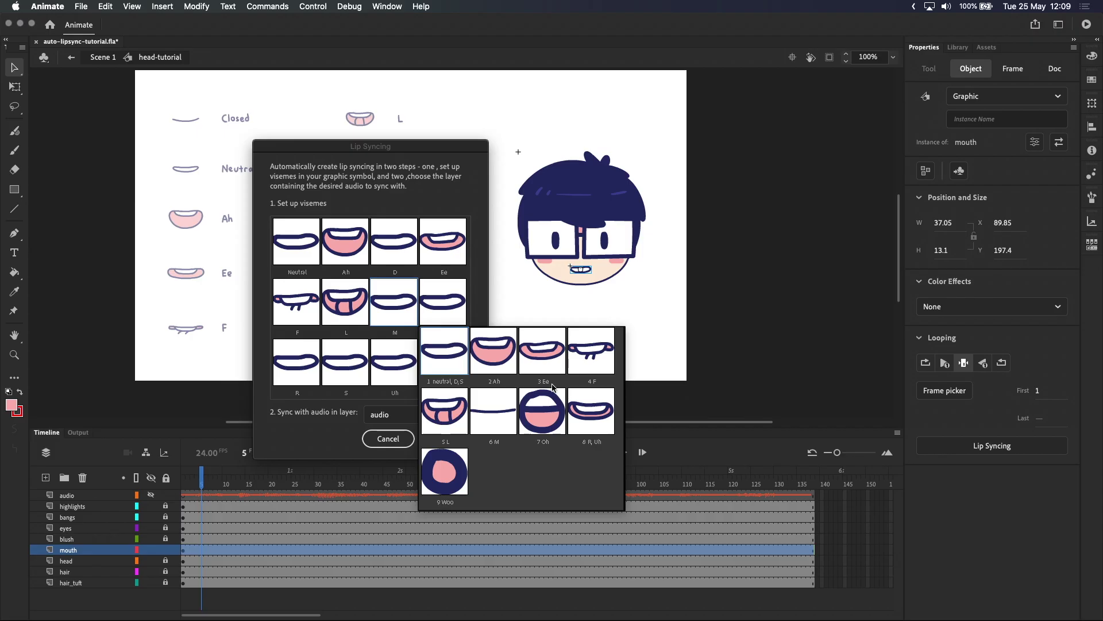
pyautogui.click(493, 411)
pyautogui.click(443, 302)
pyautogui.click(591, 411)
pyautogui.click(297, 362)
# Assign mouths to S, Uh and Woo, keeping 'audio' as the sync layer
pyautogui.click(493, 468)
pyautogui.click(344, 362)
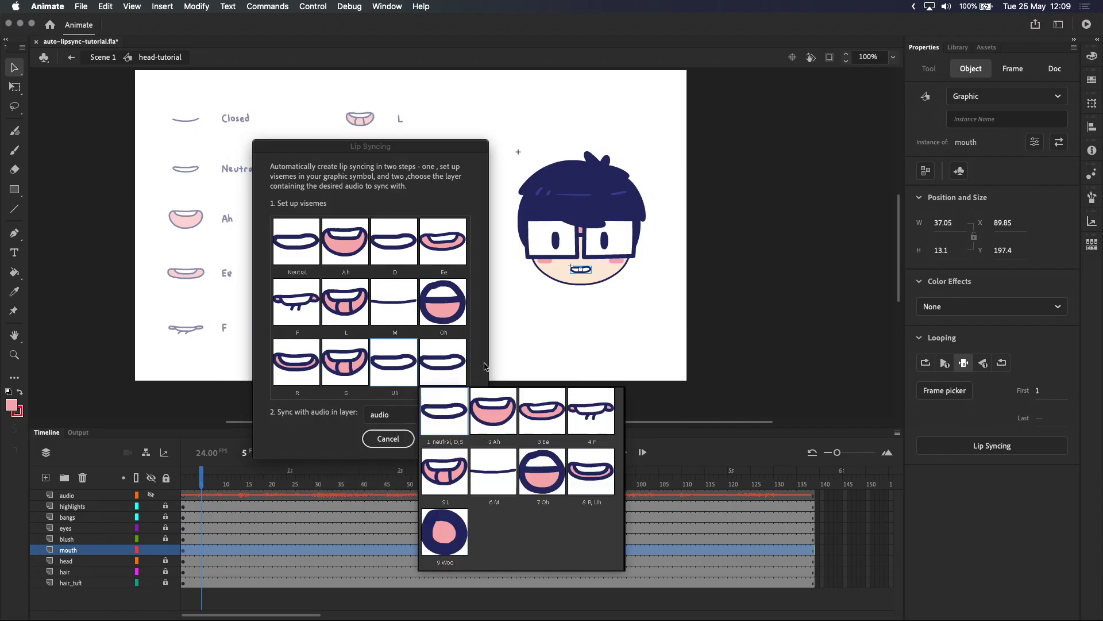
pyautogui.click(409, 428)
pyautogui.click(394, 362)
pyautogui.click(460, 402)
pyautogui.click(443, 362)
pyautogui.click(509, 544)
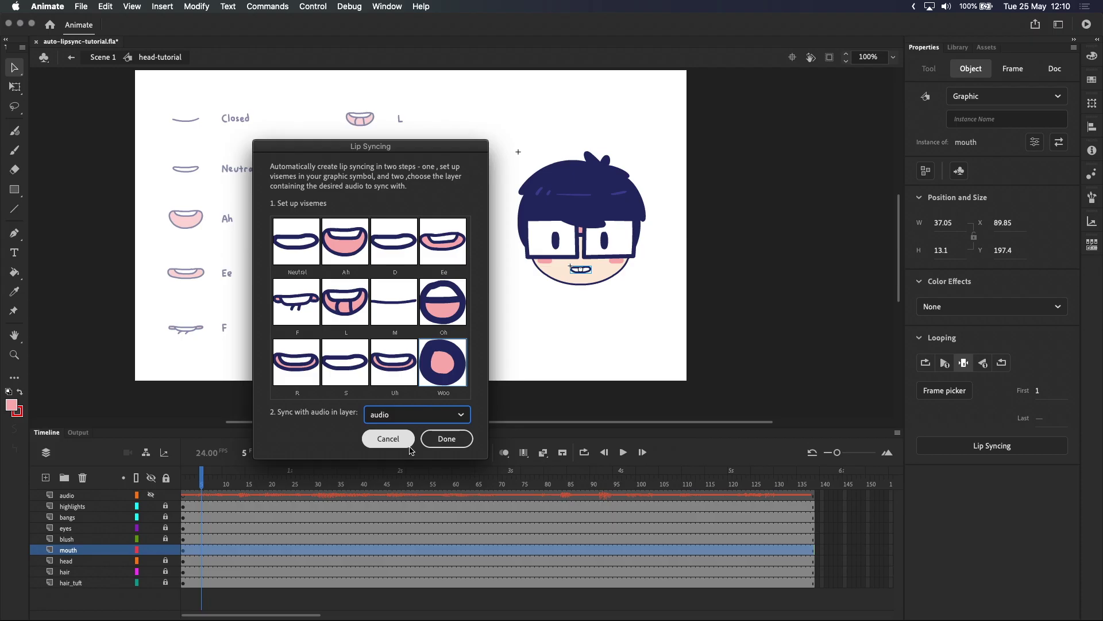
pyautogui.click(401, 415)
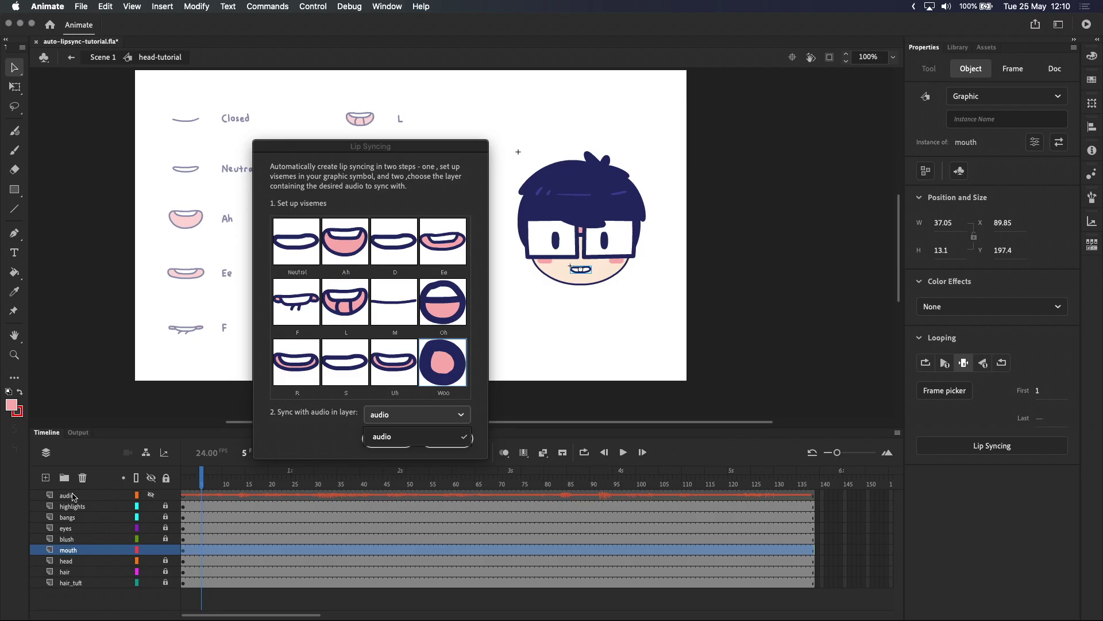
pyautogui.click(403, 439)
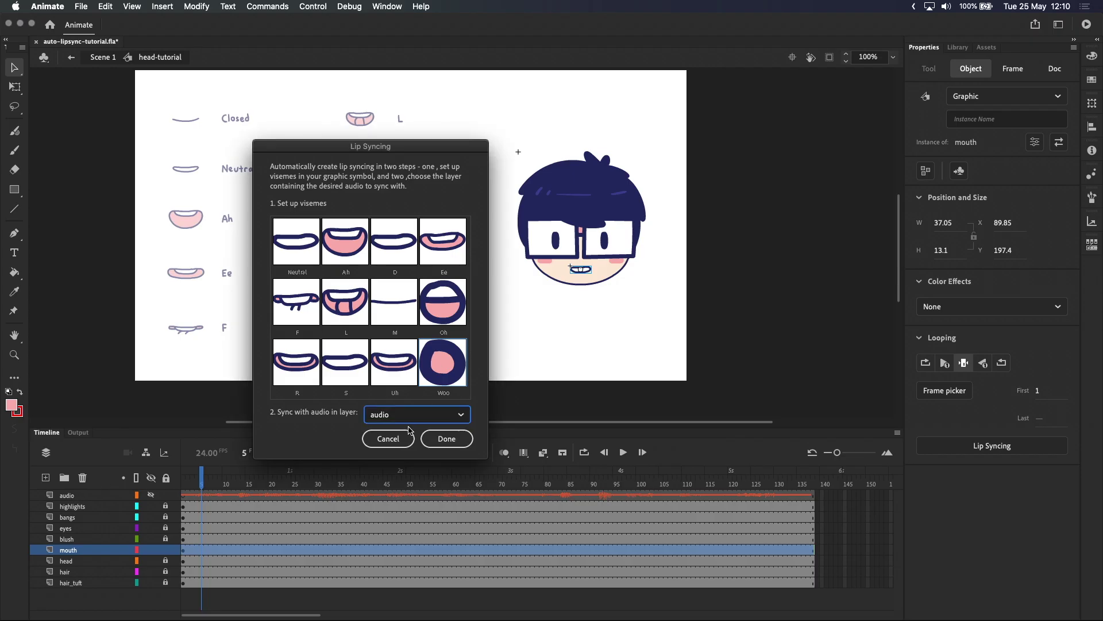
# Generate the lip-sync keyframes, then play the animation from frame 1 to check them
pyautogui.click(452, 439)
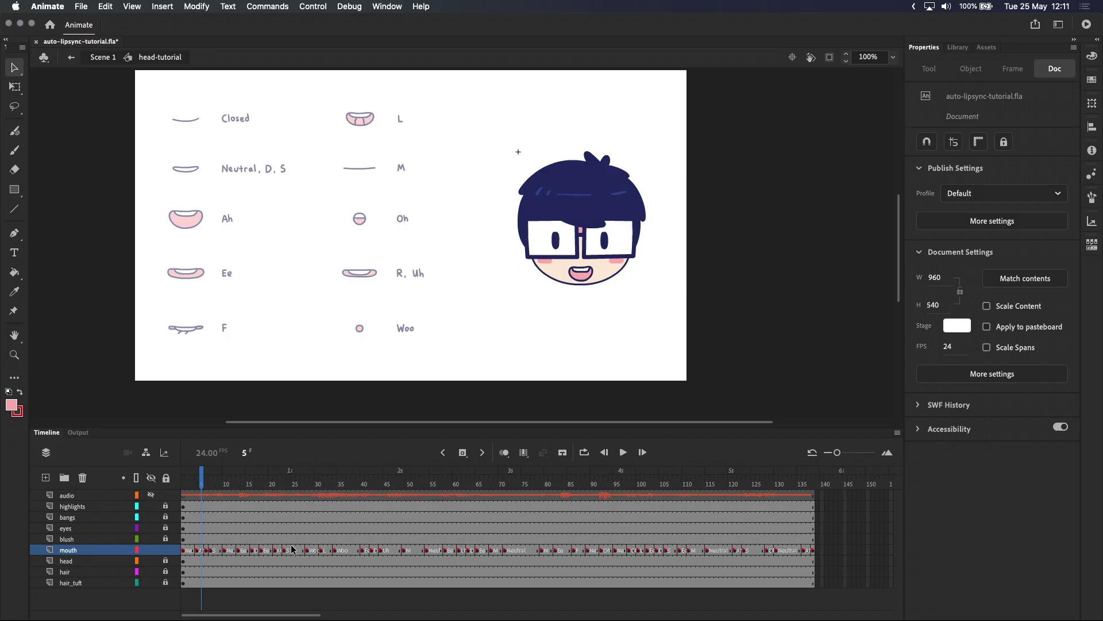
pyautogui.click(183, 481)
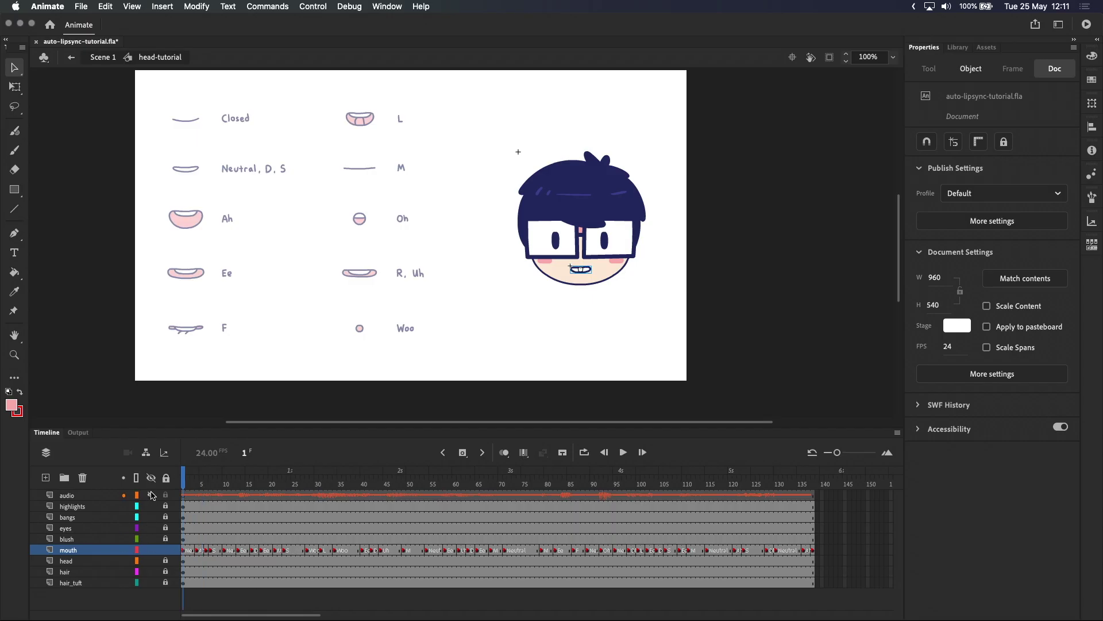
pyautogui.press('Return')
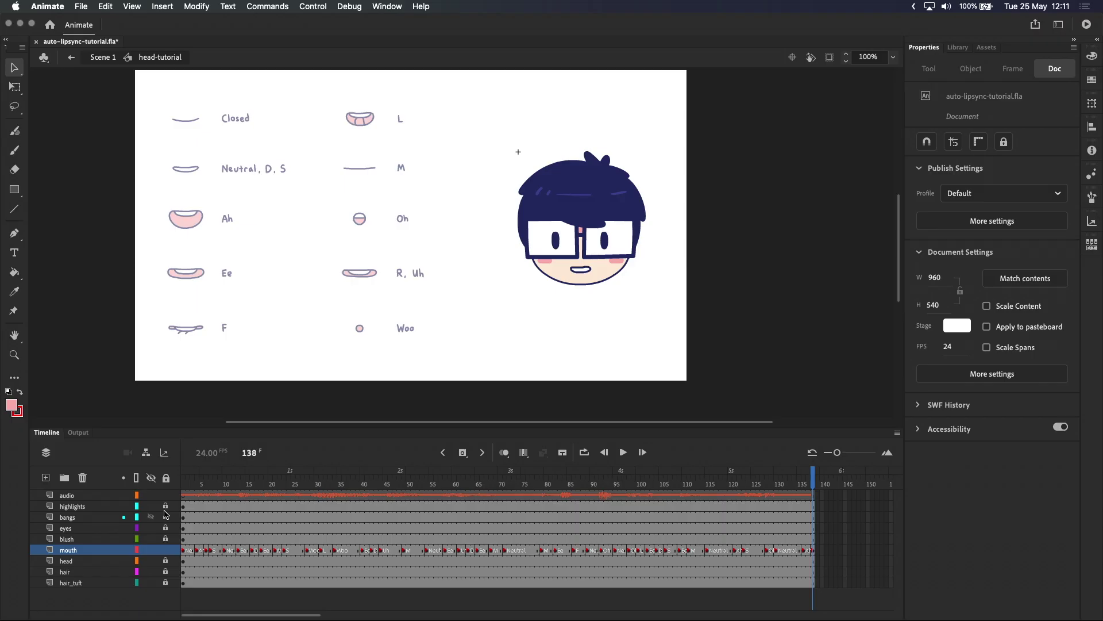
# Zoom the stage to 200% on the character's face and widen the timeline frames
pyautogui.hscroll(3, 607, 305)
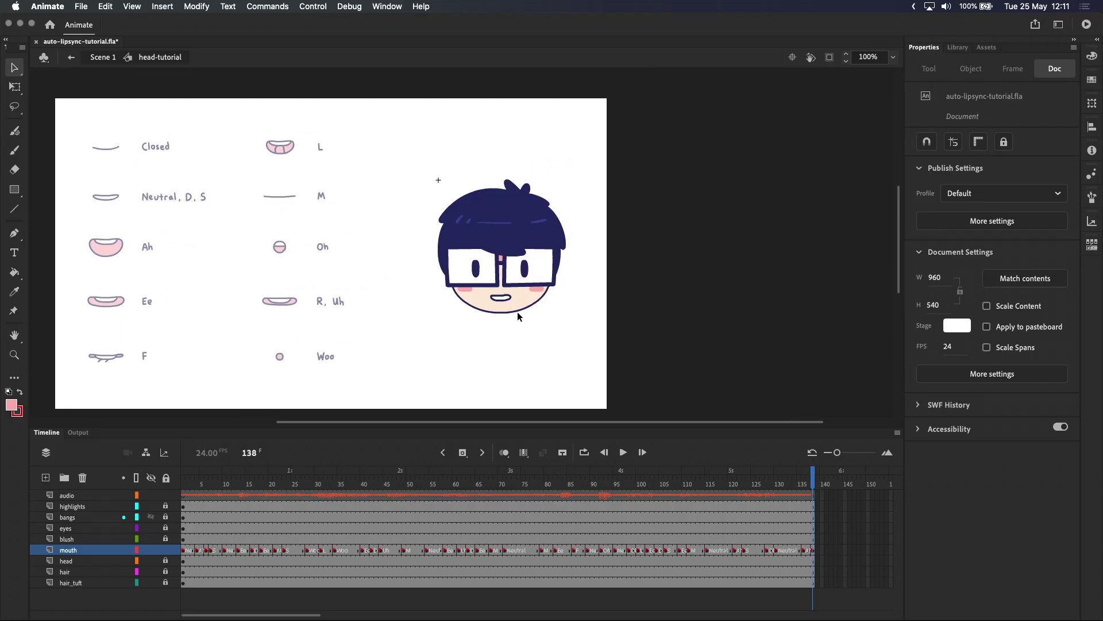
pyautogui.press('z')
pyautogui.click(547, 328)
pyautogui.scroll(5, 547, 328)
pyautogui.press('v')
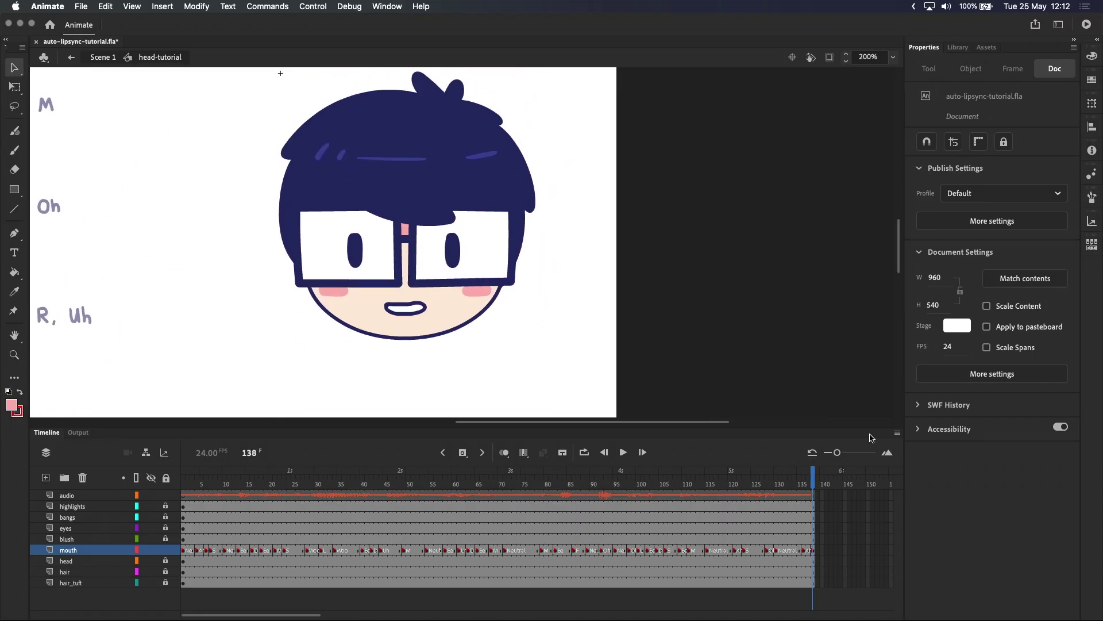
pyautogui.moveTo(837, 453); pyautogui.dragTo(845, 452)
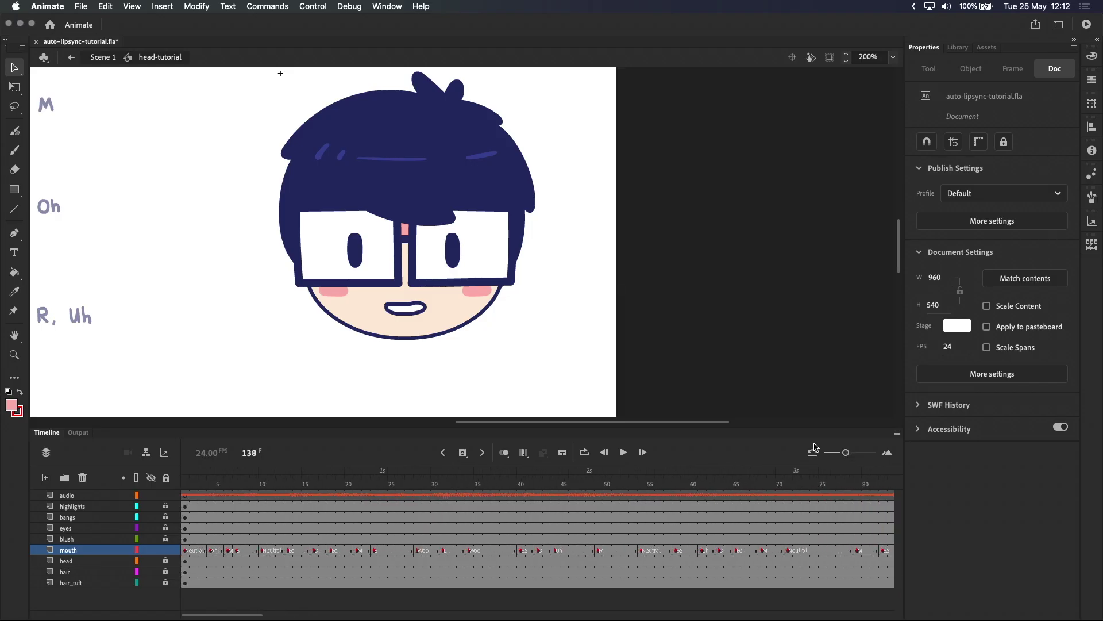
# Scrub the timeline from frame 1 through frame 42 to review the mouth shapes
pyautogui.click(188, 492)
pyautogui.moveTo(189, 493)
pyautogui.mouseDown()
pyautogui.moveTo(205, 510)
pyautogui.moveTo(395, 490)
pyautogui.moveTo(485, 501)
pyautogui.mouseUp()
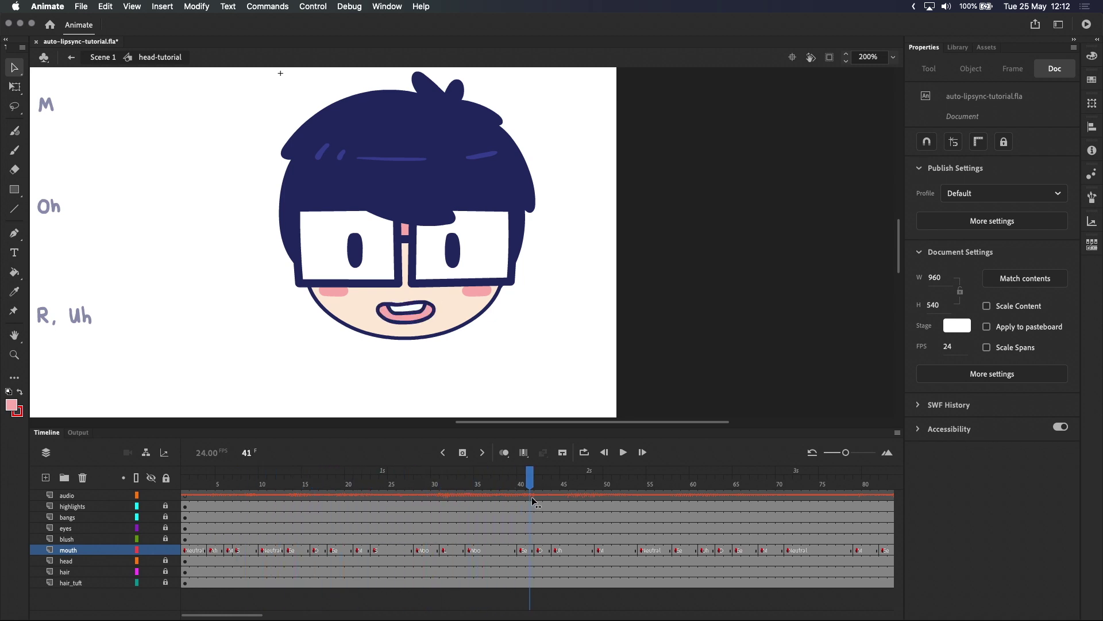
pyautogui.click(535, 473)
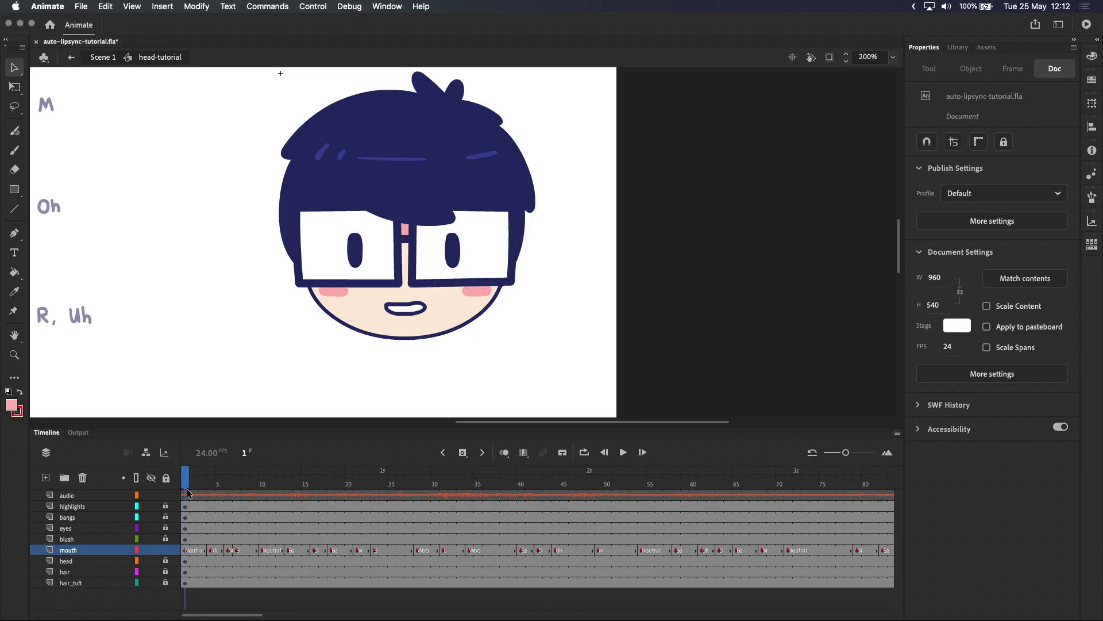
pyautogui.moveTo(184, 484)
pyautogui.mouseDown()
pyautogui.moveTo(233, 498)
pyautogui.moveTo(219, 484)
pyautogui.moveTo(194, 486)
pyautogui.mouseUp()
pyautogui.moveTo(199, 569); pyautogui.dragTo(255, 571)
pyautogui.click(266, 490)
pyautogui.moveTo(266, 490)
pyautogui.mouseDown()
pyautogui.moveTo(315, 490)
pyautogui.moveTo(254, 489)
pyautogui.moveTo(271, 489)
pyautogui.mouseUp()
# Switch the Neutral keyframe at frame 10 to the 6 M mouth drawing, then compare neighbouring mouths
pyautogui.click(262, 553)
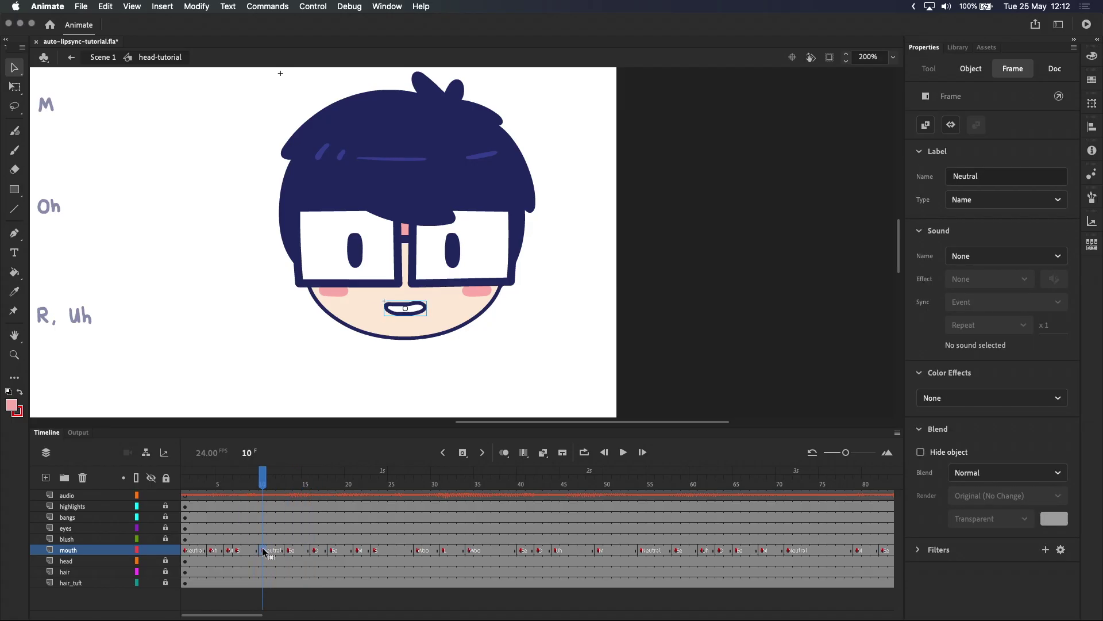
pyautogui.click(1092, 244)
pyautogui.scroll(-2, 1000, 357)
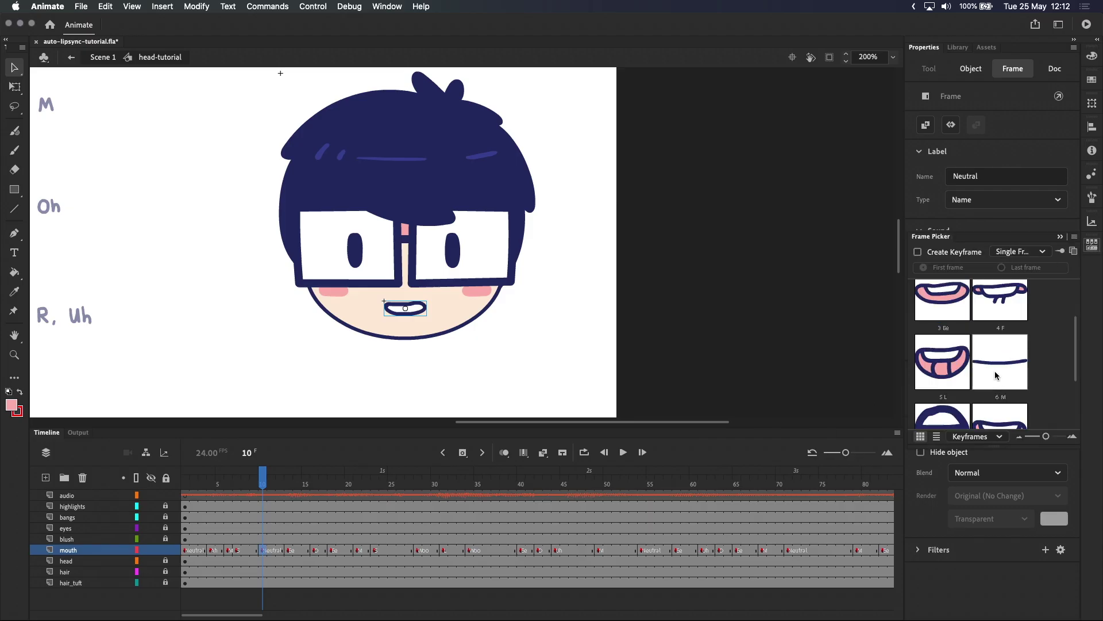
pyautogui.click(1000, 362)
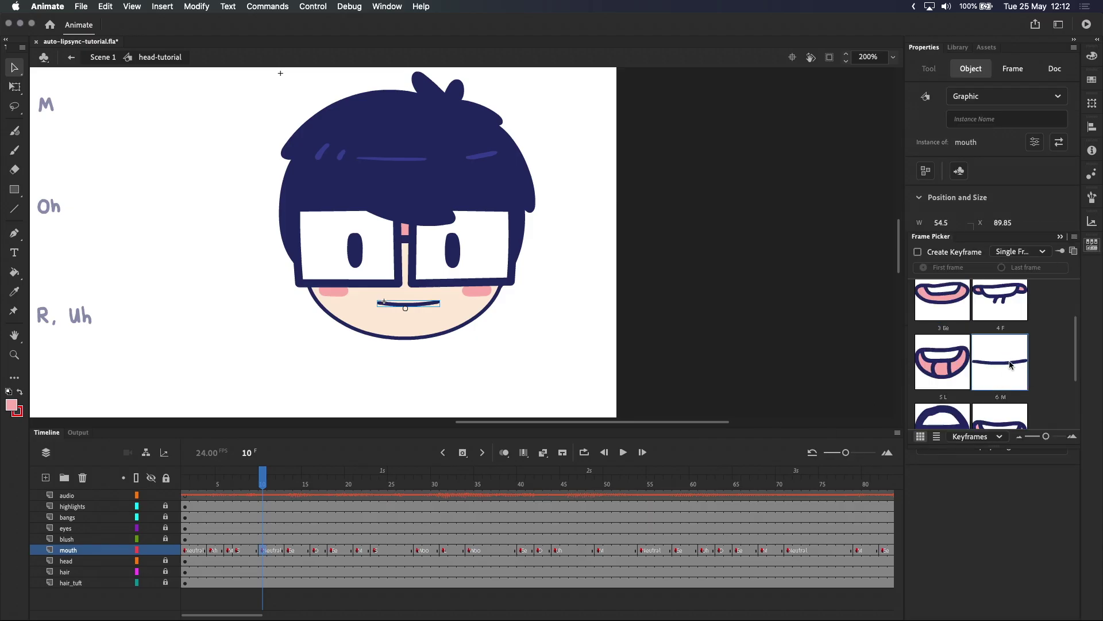
pyautogui.click(265, 482)
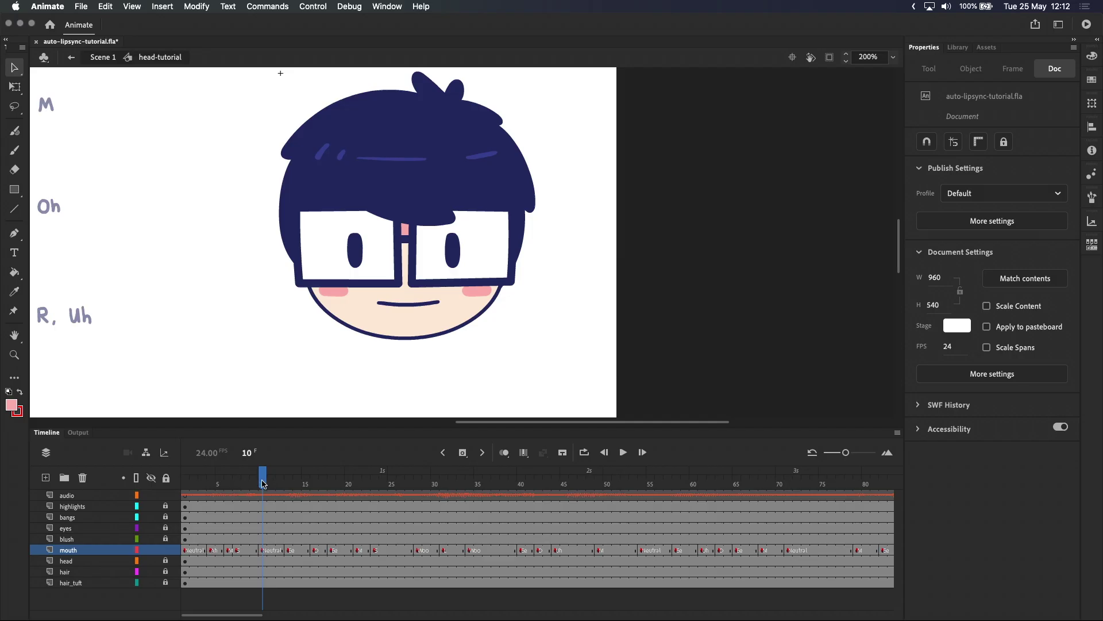
pyautogui.moveTo(265, 486); pyautogui.dragTo(435, 494)
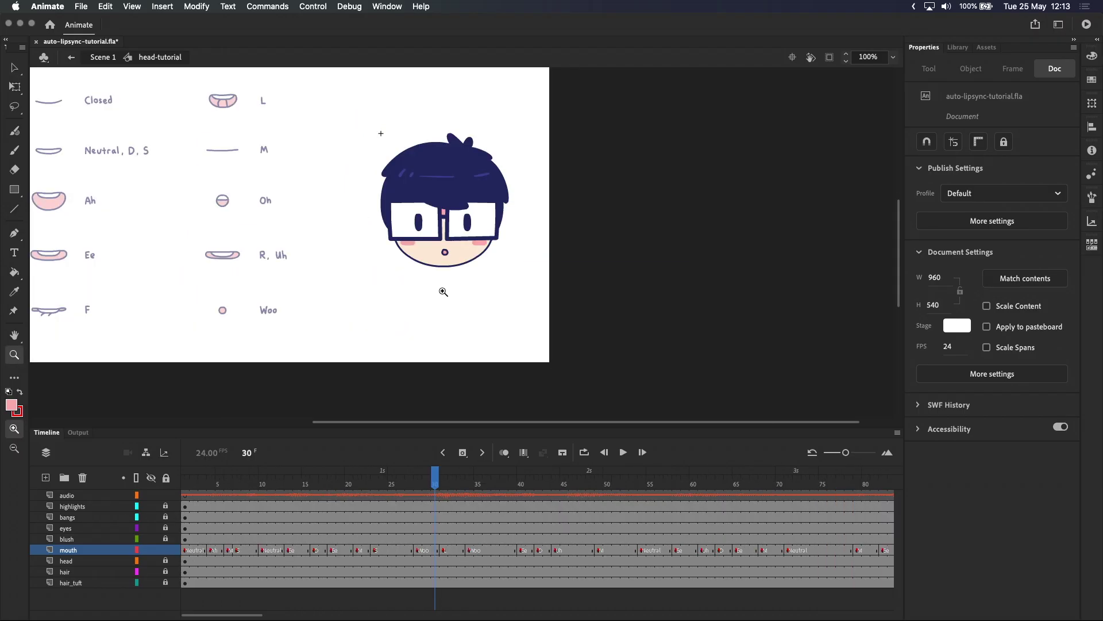
pyautogui.press('v')
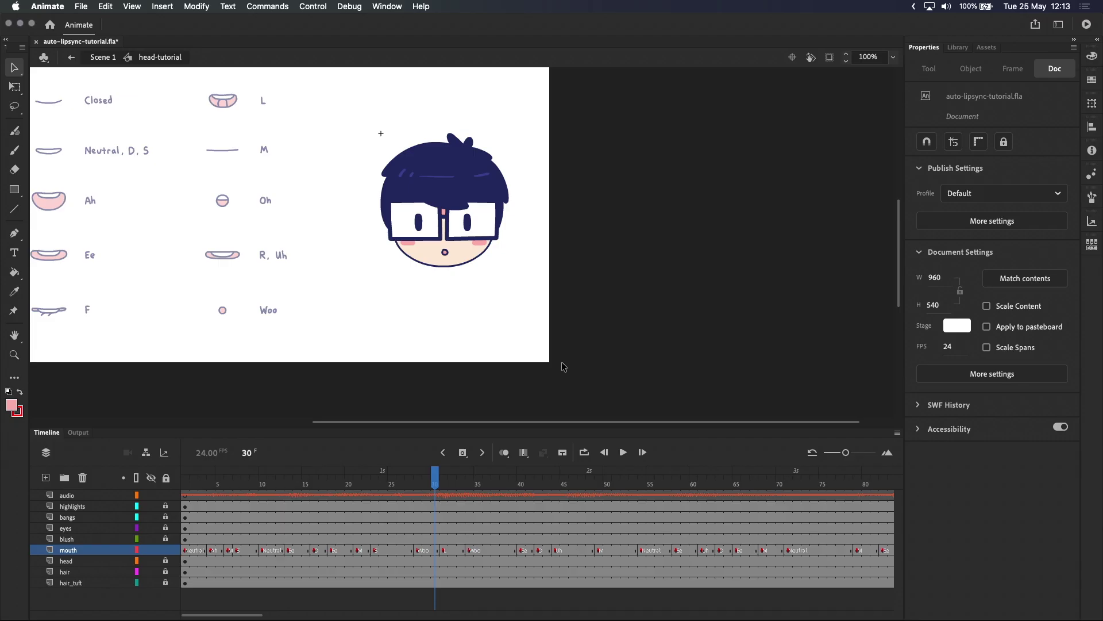